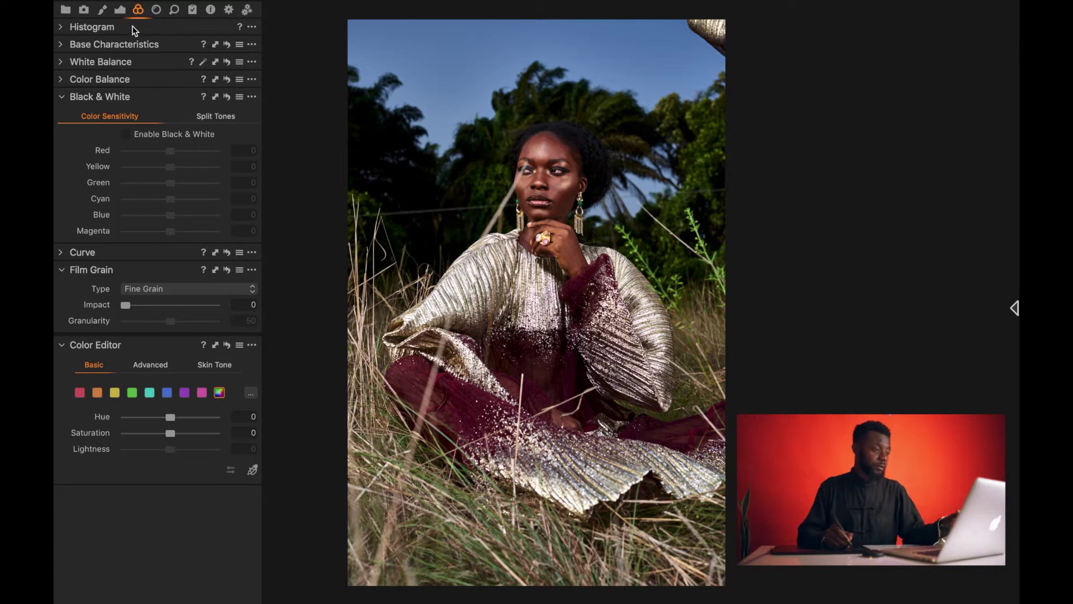
# Bring up the Black & White tool for the colour tall-grass portrait
pyautogui.click(137, 143)
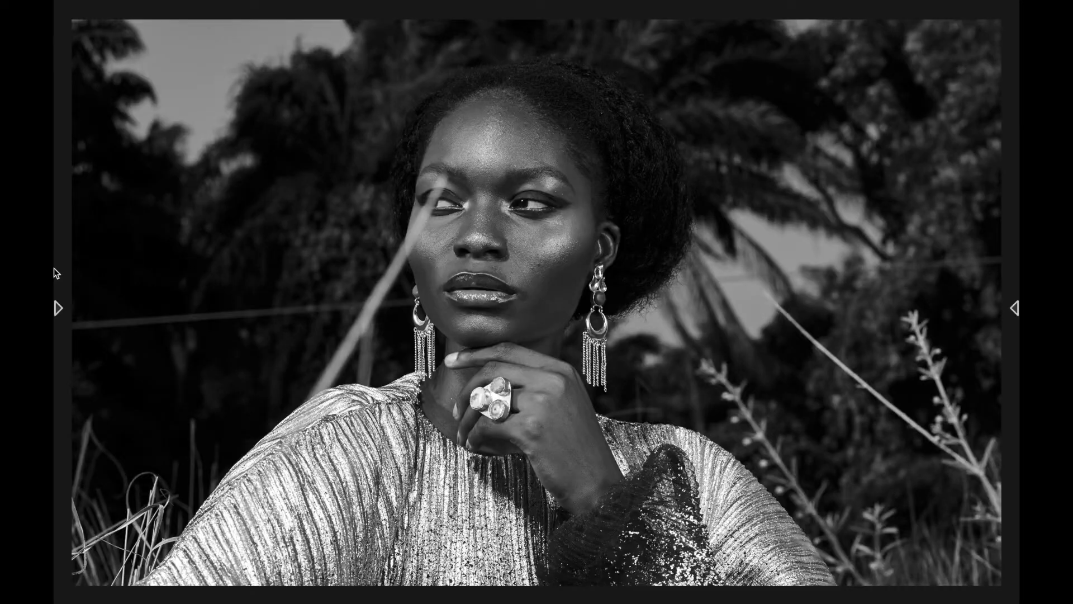
# Heal three blemishes on the cheek and cool the white balance to about 3502 K
pyautogui.moveTo(54, 270)
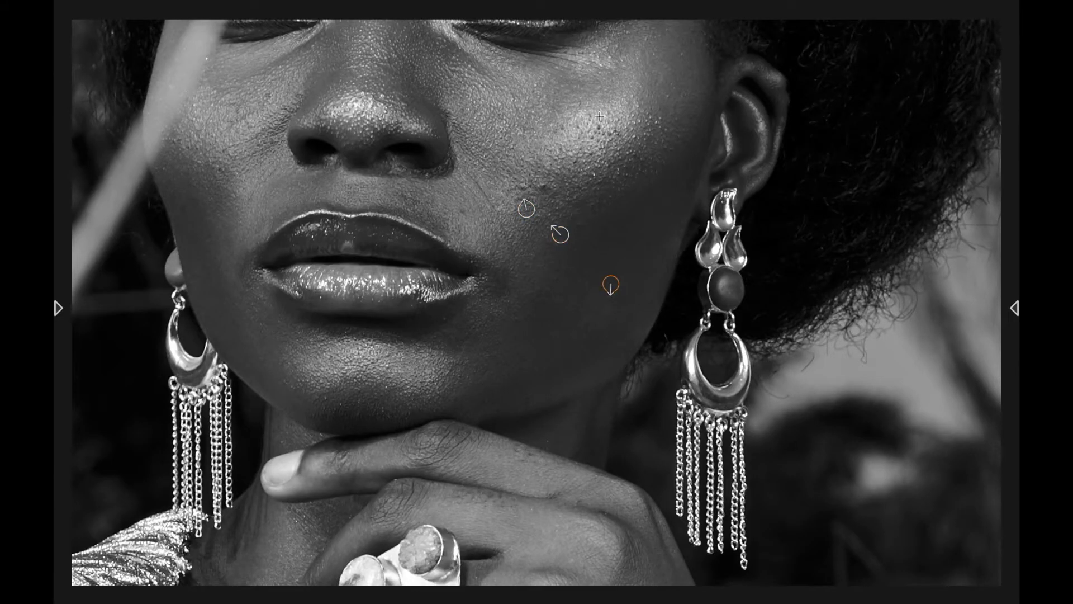
pyautogui.click(600, 113)
pyautogui.click(628, 92)
pyautogui.click(670, 104)
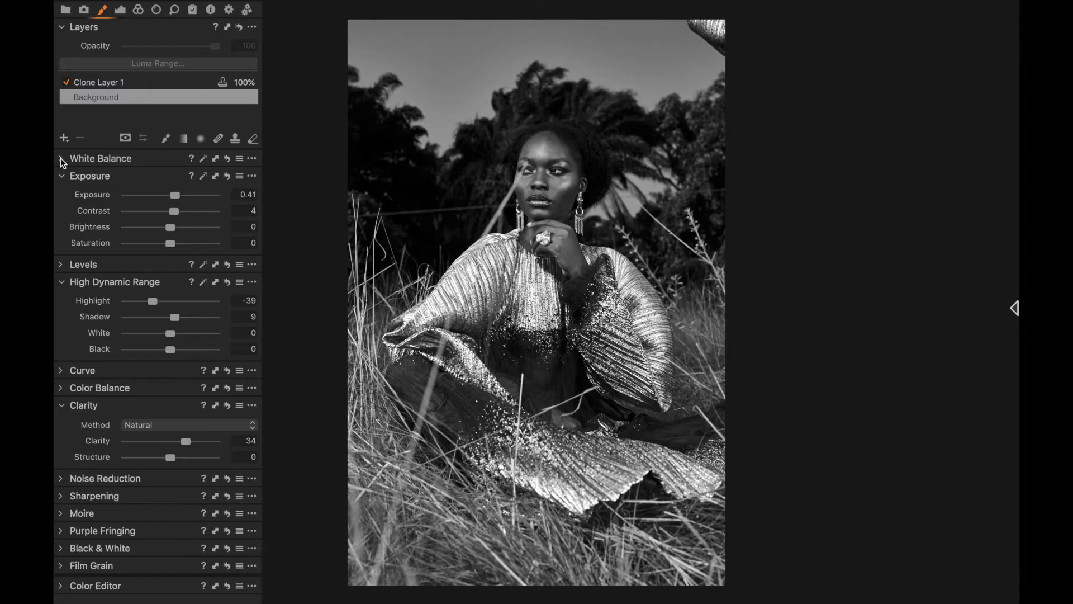
pyautogui.click(60, 159)
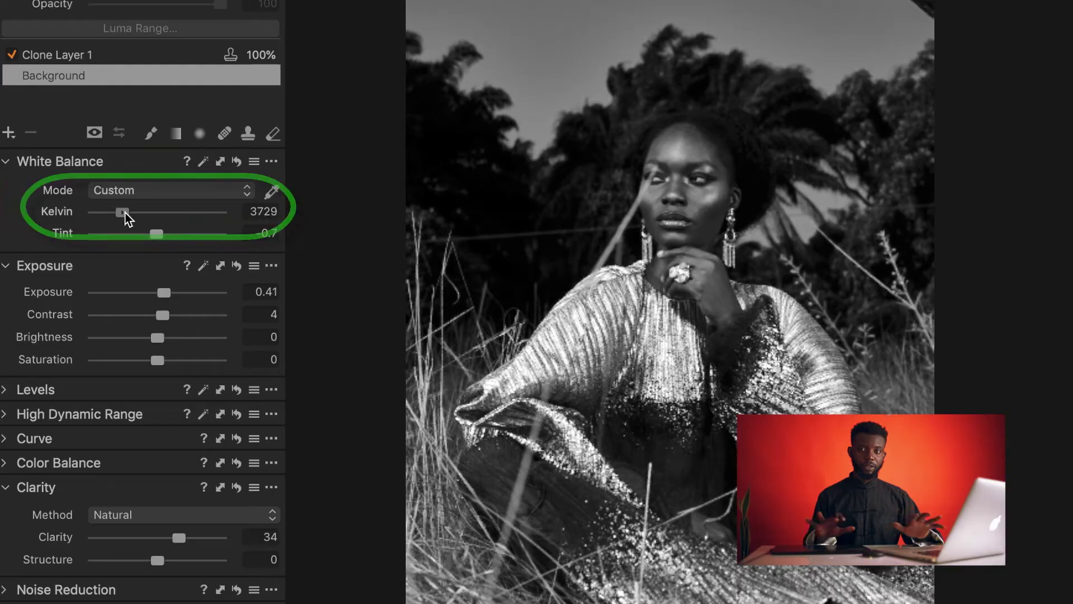
pyautogui.moveTo(141, 195); pyautogui.dragTo(175, 218)
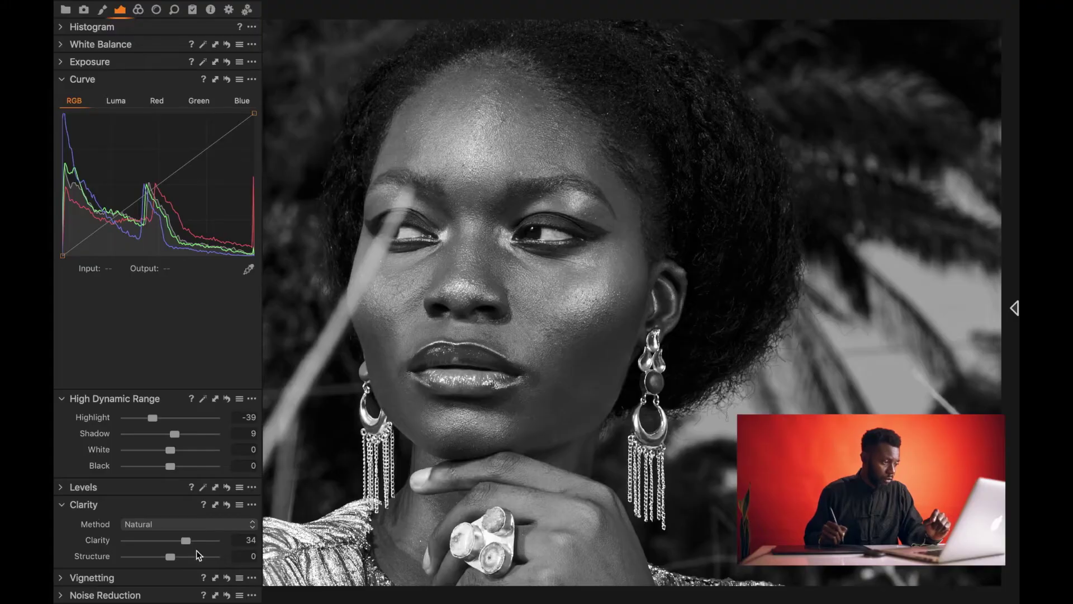
# Lower contrast to -12 and switch the curve to Luma, lifting the highlights
pyautogui.scroll(-7, 147, 551)
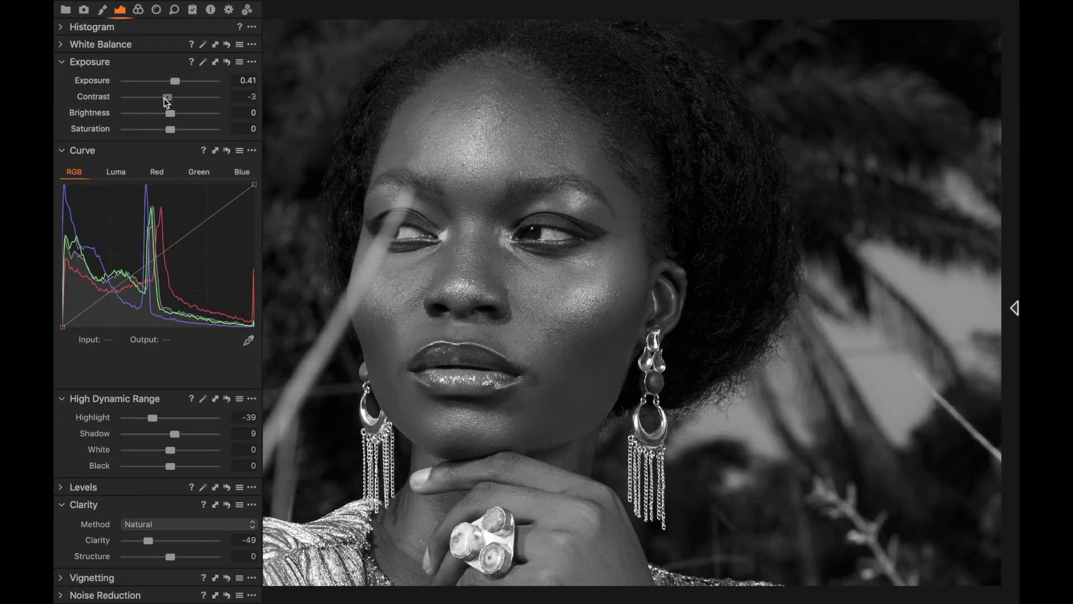
pyautogui.moveTo(167, 101); pyautogui.dragTo(159, 101)
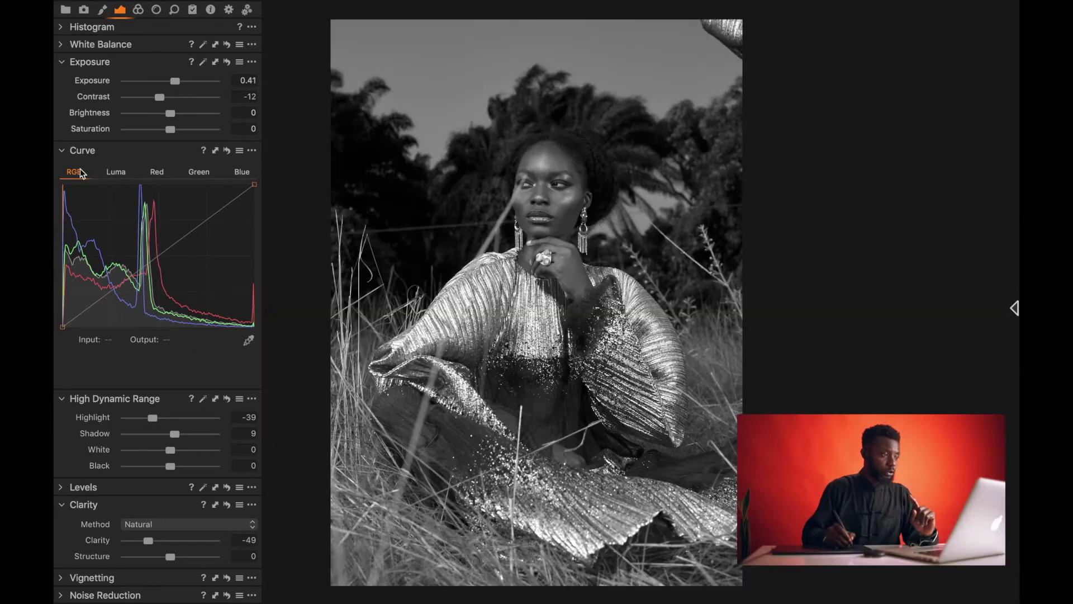
pyautogui.click(116, 171)
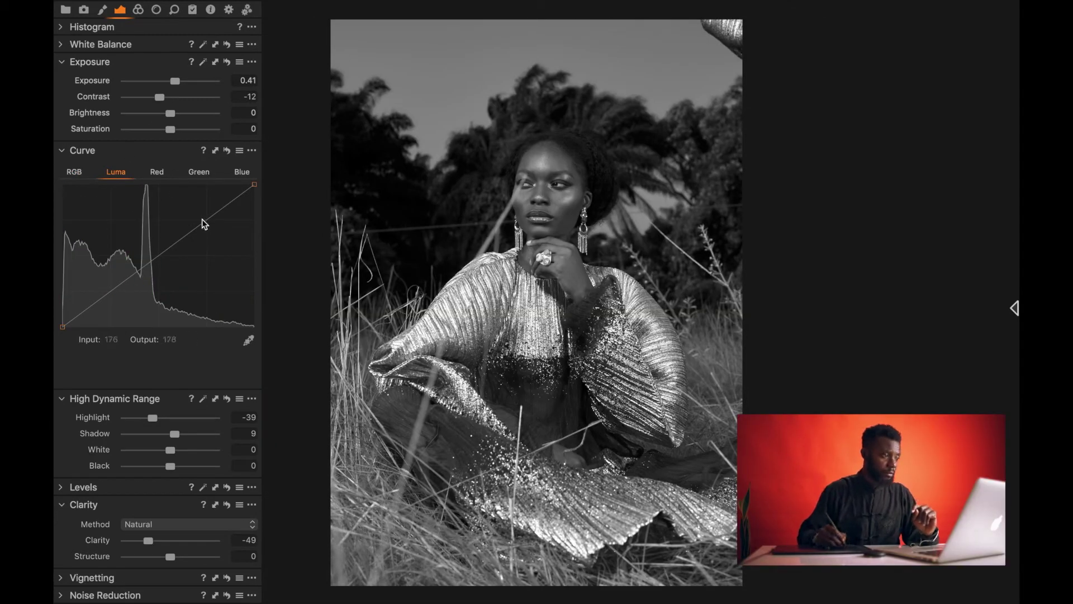
pyautogui.moveTo(203, 220); pyautogui.dragTo(202, 205)
# Finish the Luma S-curve and raise the black-and-white Yellow slider to 74
pyautogui.moveTo(91, 304); pyautogui.dragTo(96, 305)
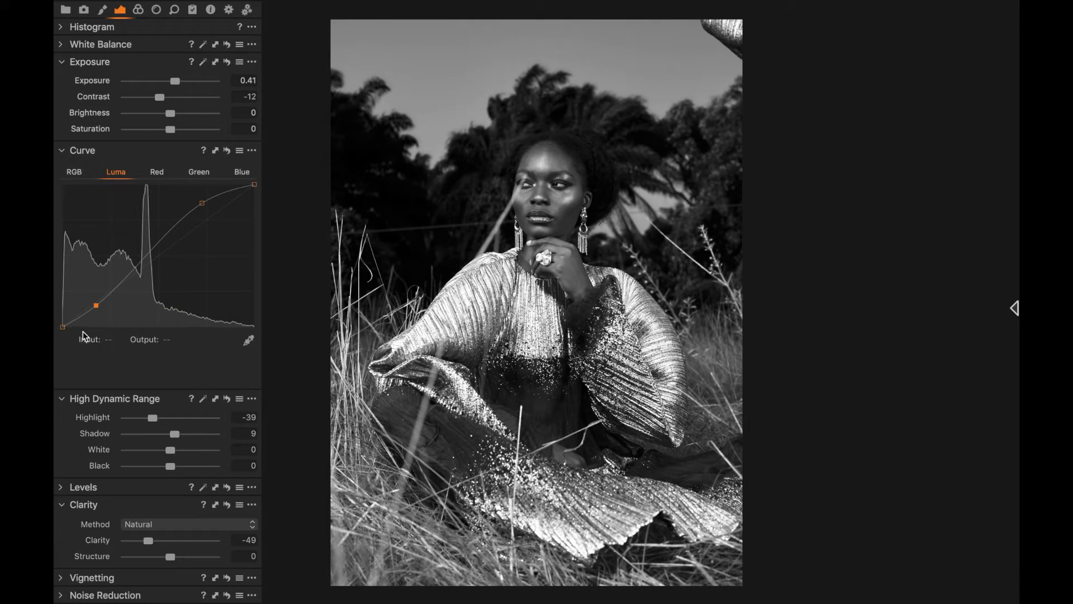
pyautogui.moveTo(62, 325); pyautogui.dragTo(86, 312)
pyautogui.moveTo(202, 203); pyautogui.dragTo(194, 197)
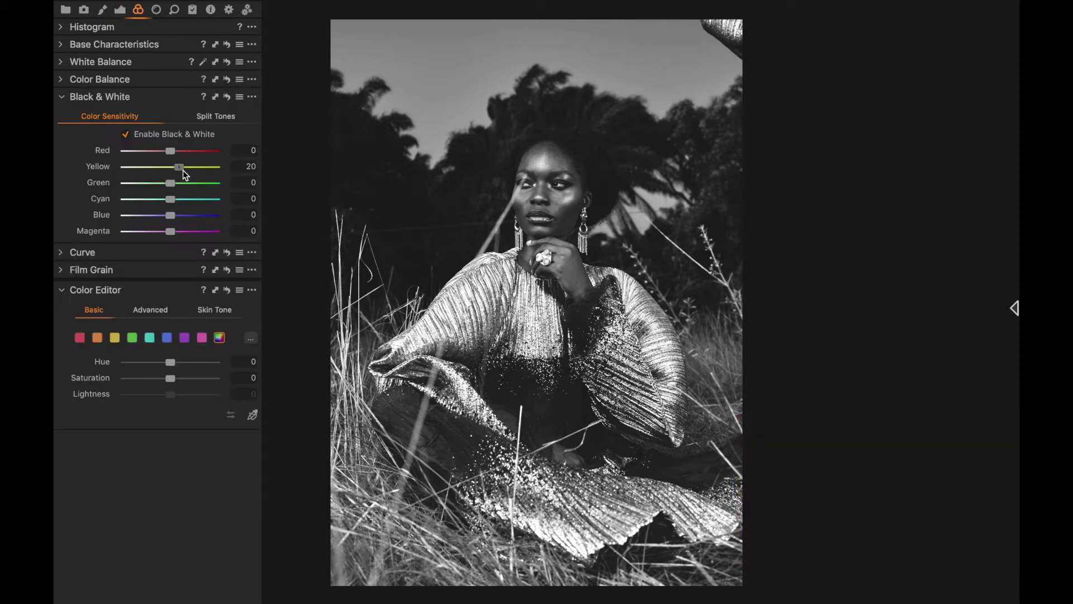
pyautogui.moveTo(183, 170); pyautogui.dragTo(209, 170)
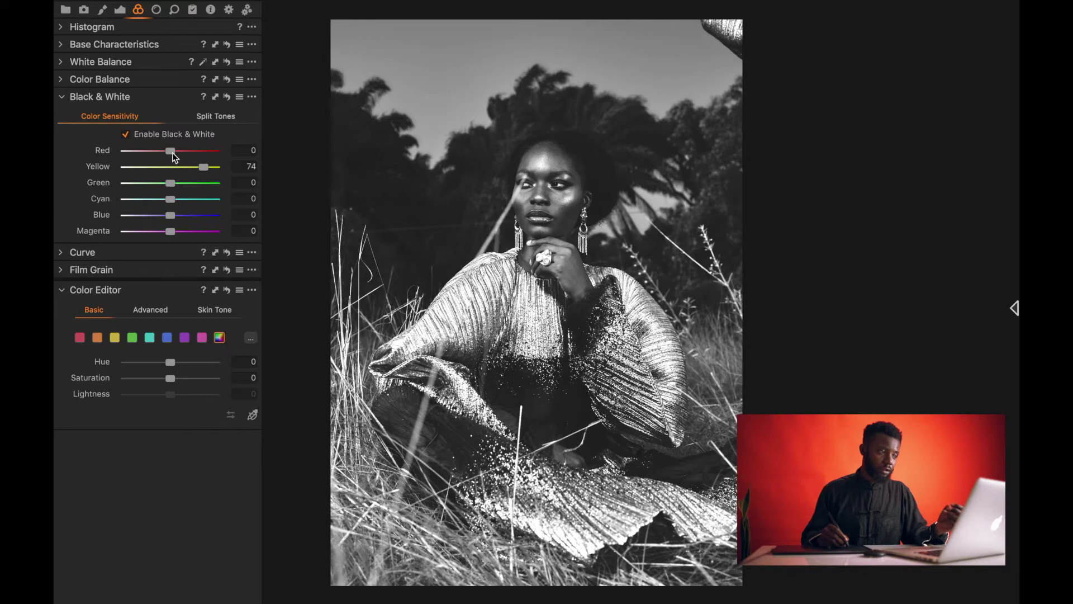
# Drag the mix sliders to Red -33, Green 87, Cyan 70, Blue -20, Magenta -43
pyautogui.moveTo(171, 155); pyautogui.dragTo(155, 156)
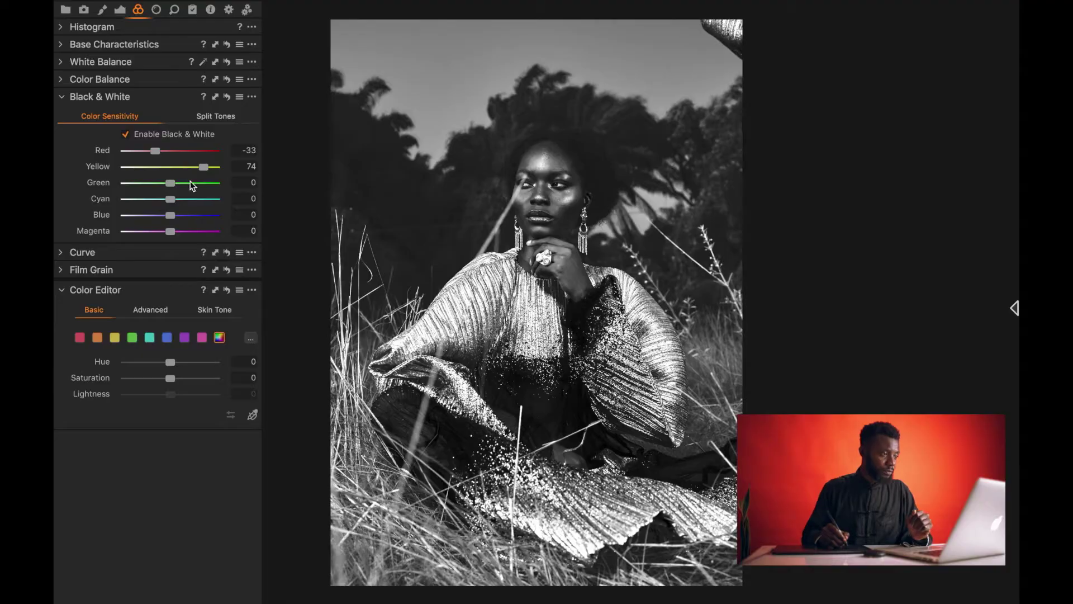
pyautogui.moveTo(169, 185); pyautogui.dragTo(201, 206)
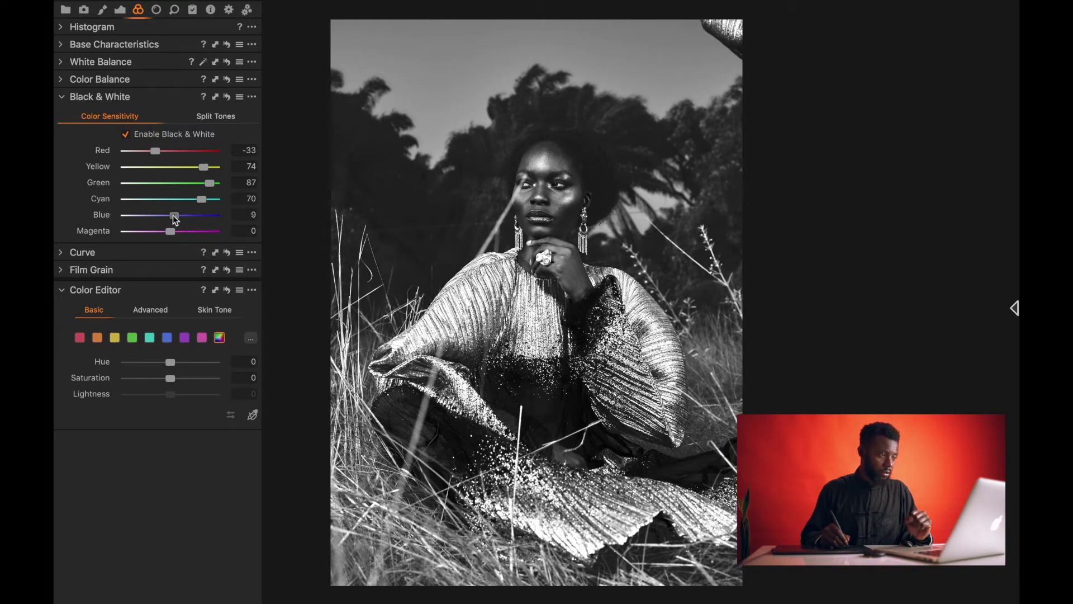
pyautogui.moveTo(165, 217); pyautogui.dragTo(163, 217)
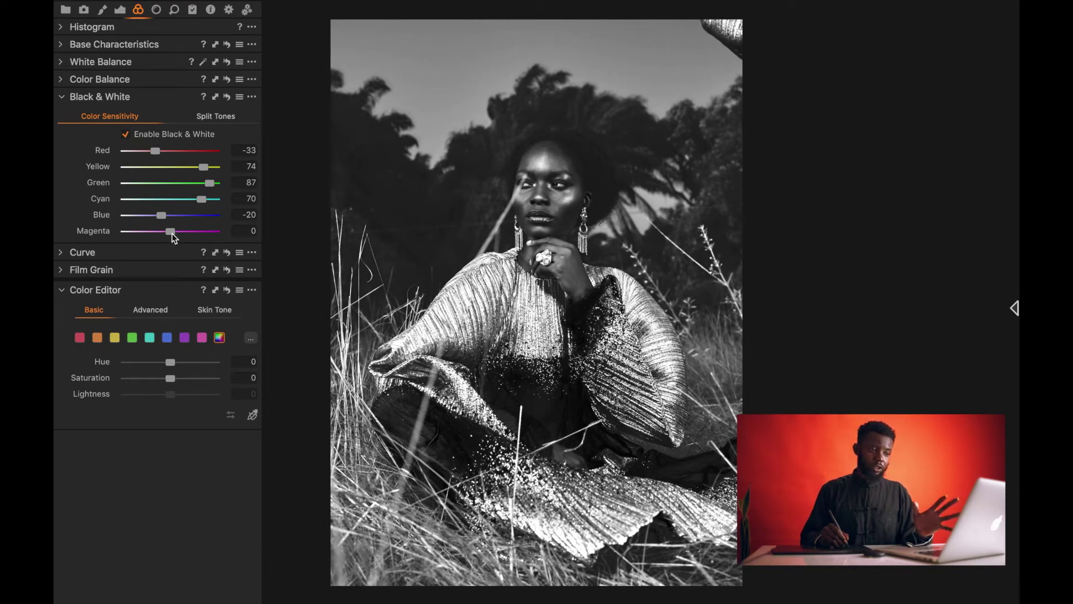
pyautogui.moveTo(171, 232); pyautogui.dragTo(197, 232)
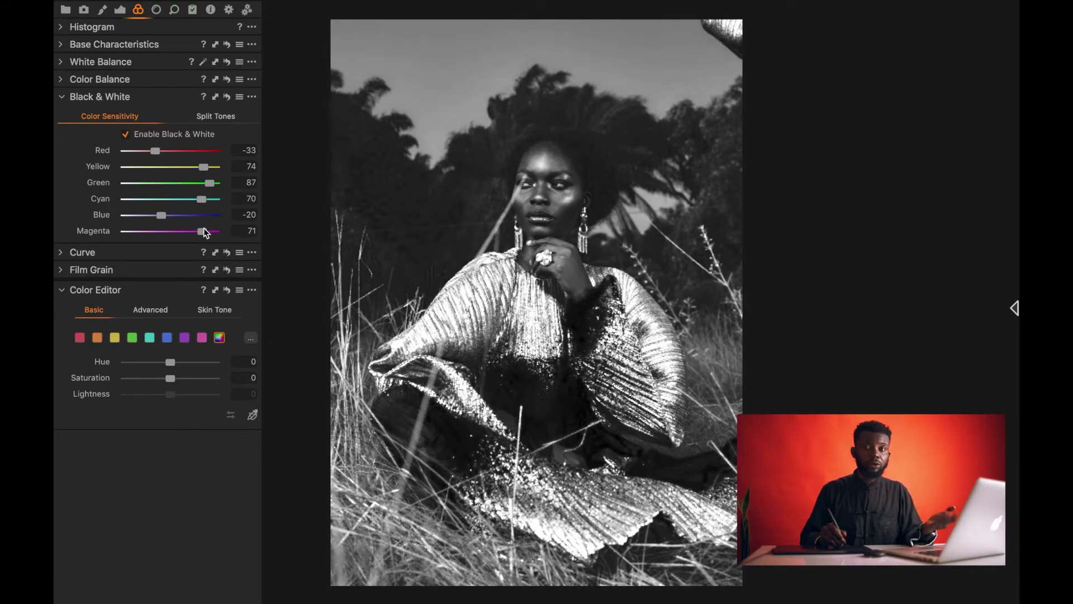
pyautogui.moveTo(201, 237); pyautogui.dragTo(151, 234)
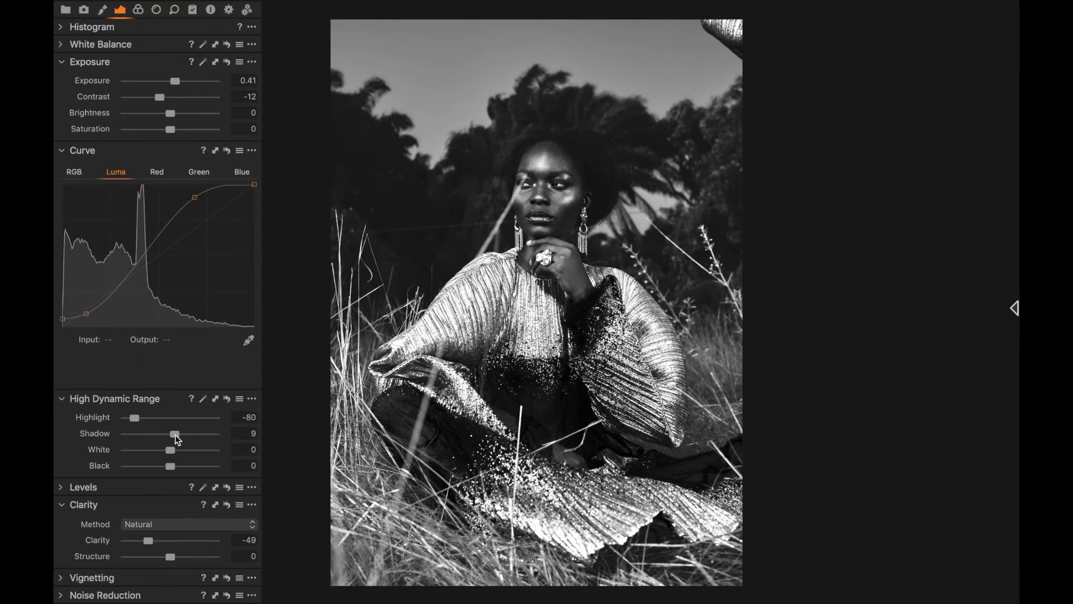
# Set Shadow 33, Black -45 and White 41, then preview the image without tools
pyautogui.moveTo(176, 434); pyautogui.dragTo(162, 466)
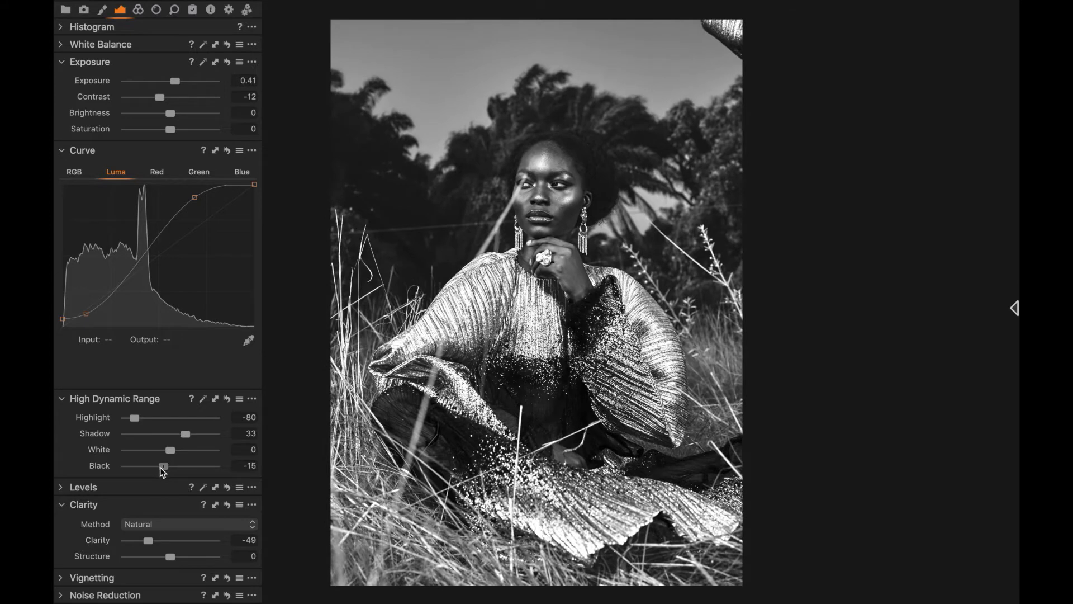
pyautogui.moveTo(162, 467); pyautogui.dragTo(154, 466)
pyautogui.moveTo(170, 450); pyautogui.dragTo(190, 458)
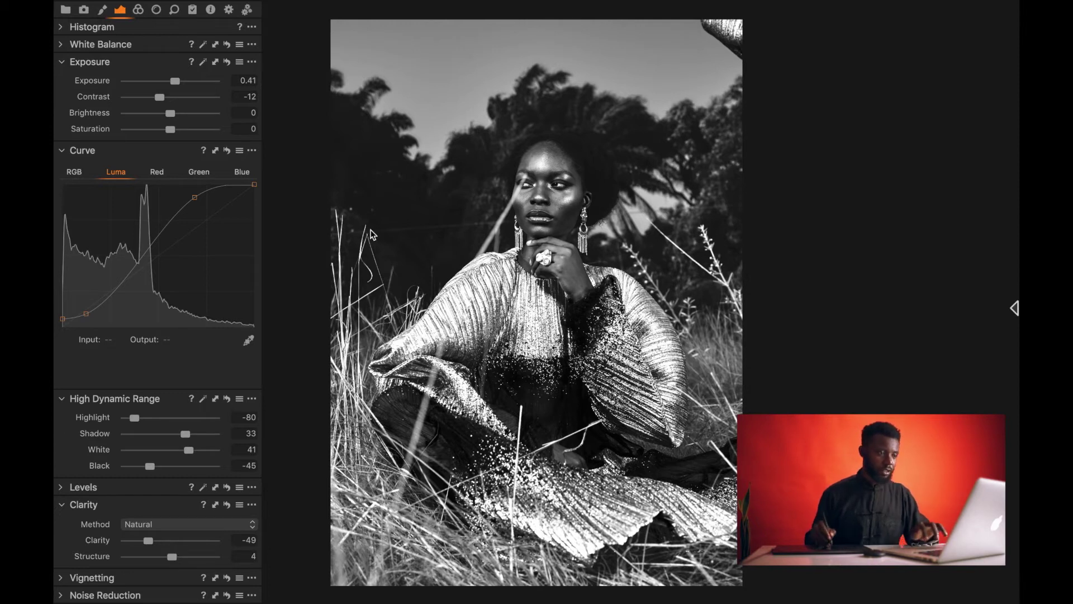
pyautogui.press('super+t')
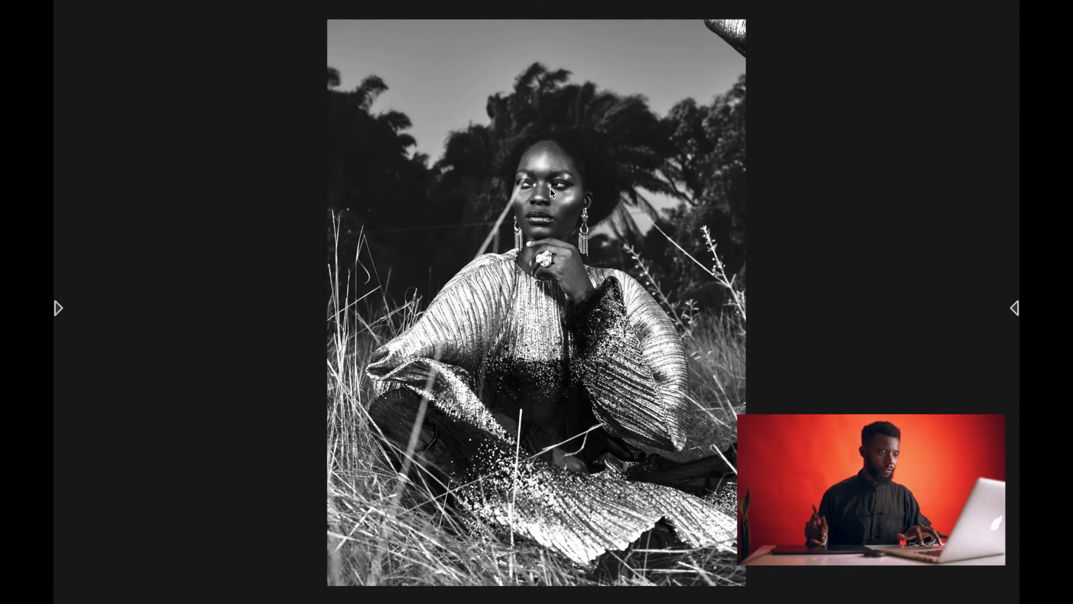
# Zoom in, set Sharpening Amount to 0, and shift the orange Hue to 25.9
pyautogui.press('super+equal')
pyautogui.press('super+equal')
pyautogui.moveTo(54, 323)
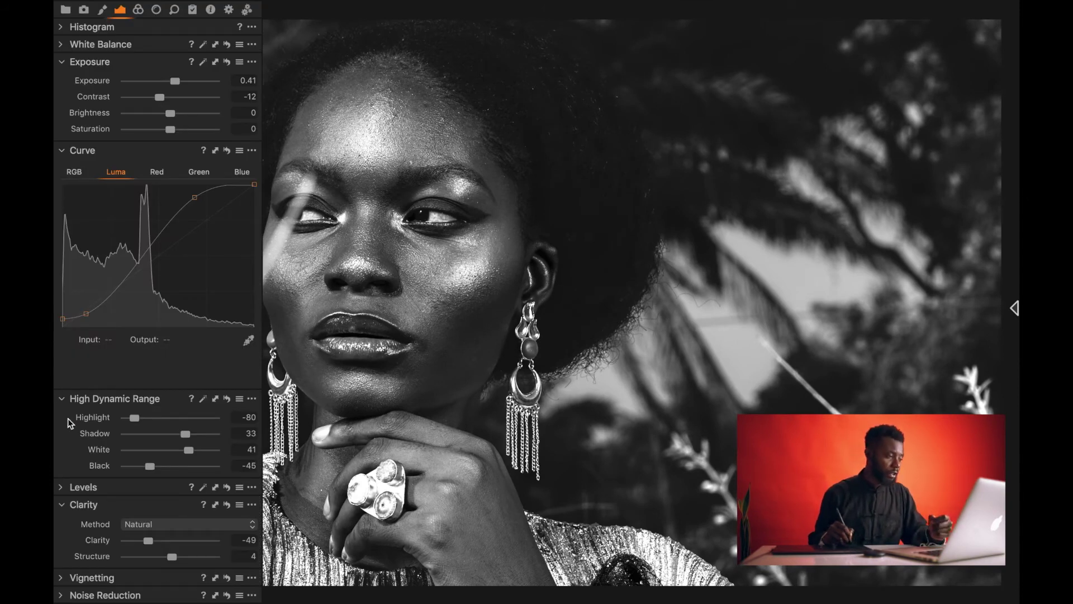
pyautogui.click(174, 10)
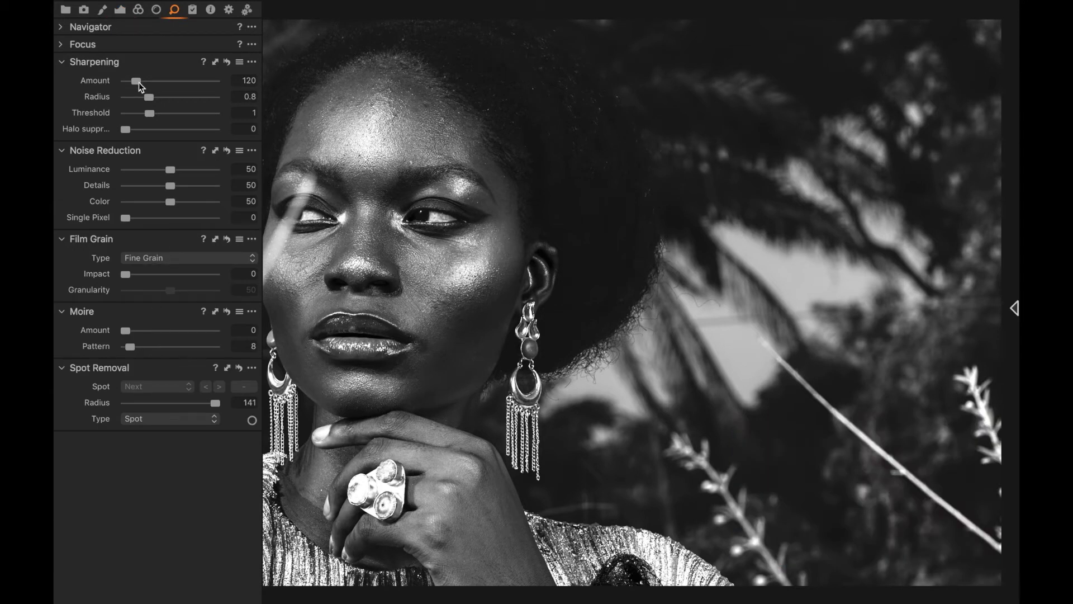
pyautogui.moveTo(139, 82); pyautogui.dragTo(112, 87)
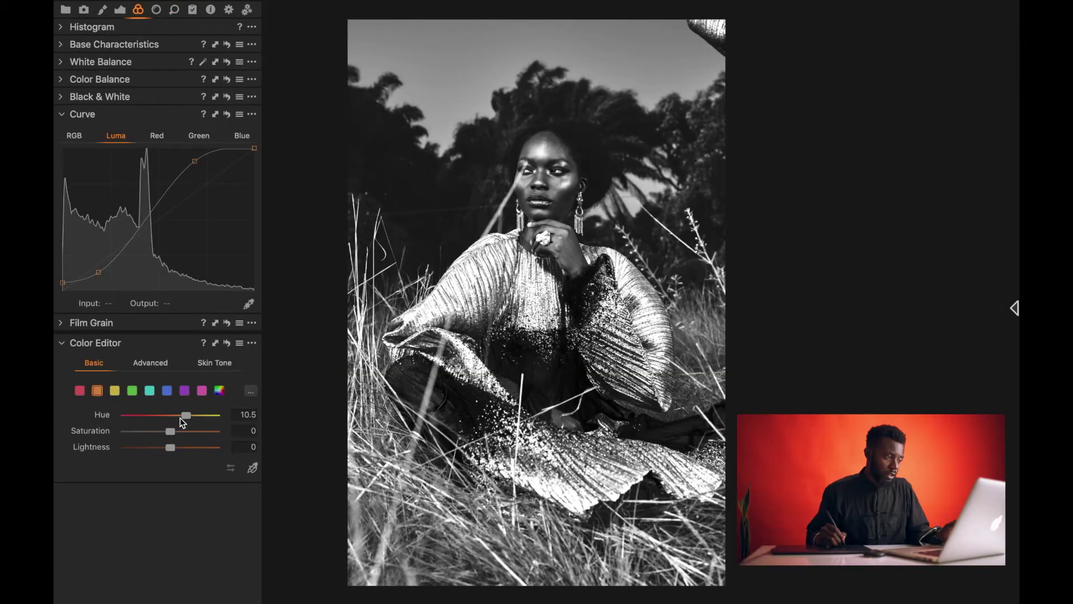
pyautogui.moveTo(180, 417); pyautogui.dragTo(207, 416)
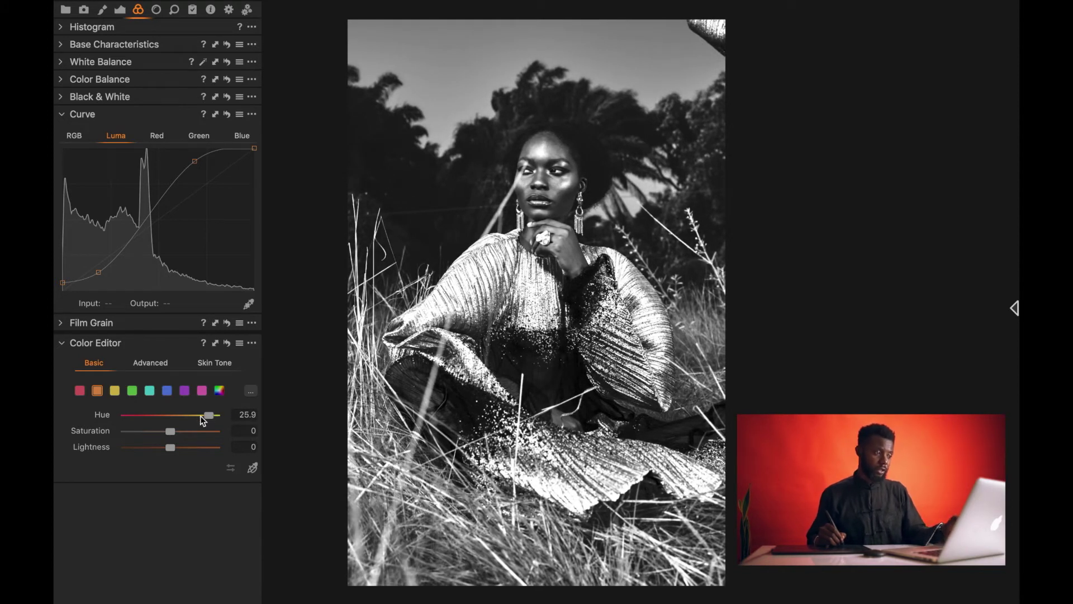
# Pull the orange hue back toward neutral and adjust orange lightness and saturation
pyautogui.moveTo(203, 414); pyautogui.dragTo(129, 414)
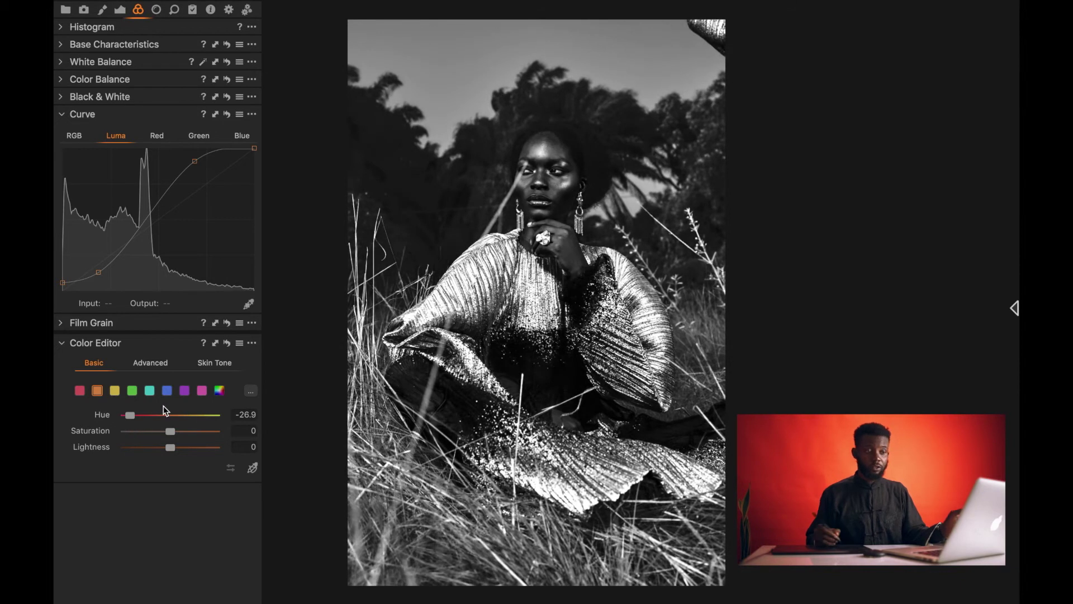
pyautogui.moveTo(130, 420); pyautogui.dragTo(150, 418)
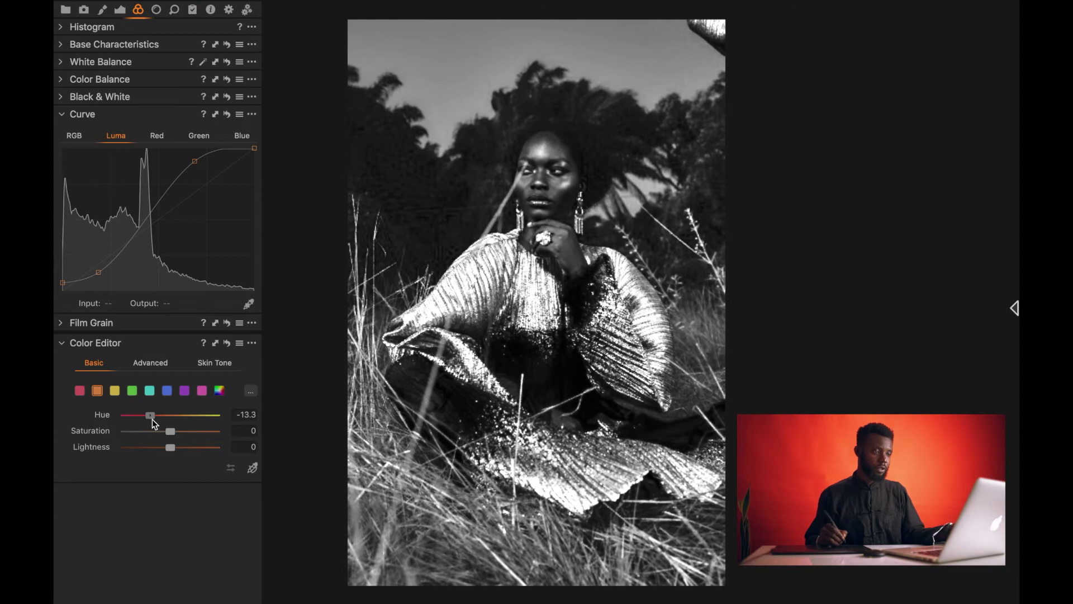
pyautogui.press('super+t')
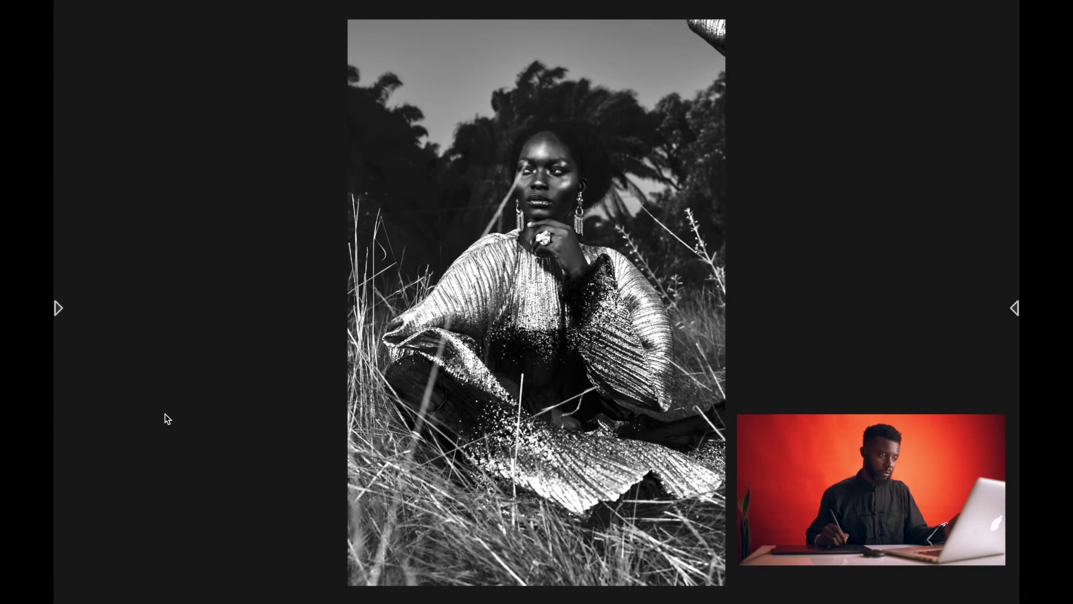
pyautogui.click(55, 313)
pyautogui.click(165, 446)
pyautogui.moveTo(165, 446)
pyautogui.mouseDown()
pyautogui.moveTo(194, 446)
pyautogui.moveTo(164, 448)
pyautogui.mouseUp()
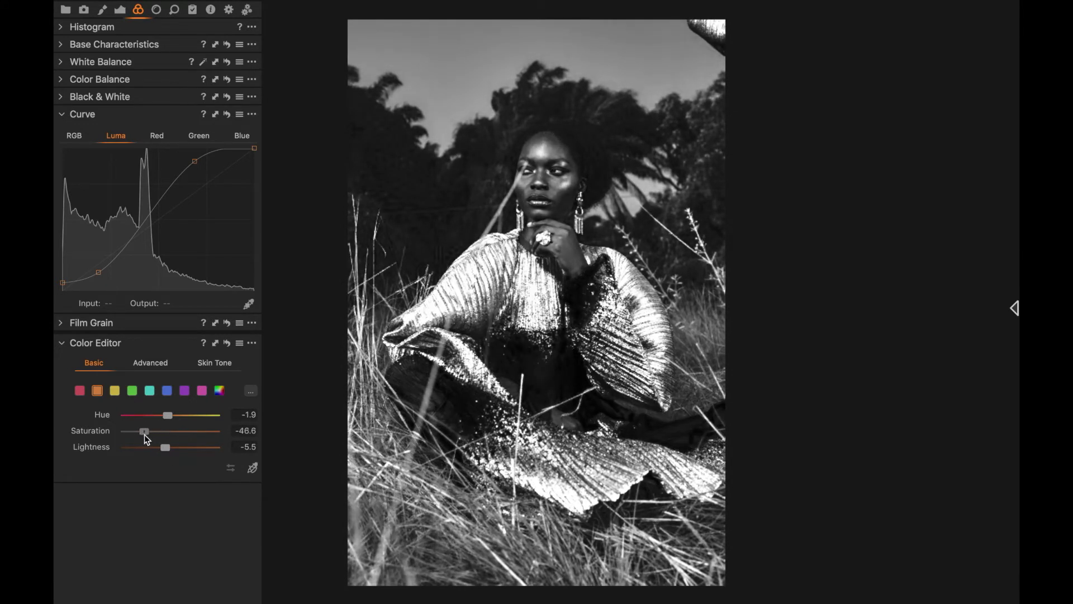
pyautogui.moveTo(169, 433)
pyautogui.mouseDown()
pyautogui.moveTo(202, 439)
pyautogui.moveTo(140, 440)
pyautogui.moveTo(157, 447)
pyautogui.mouseUp()
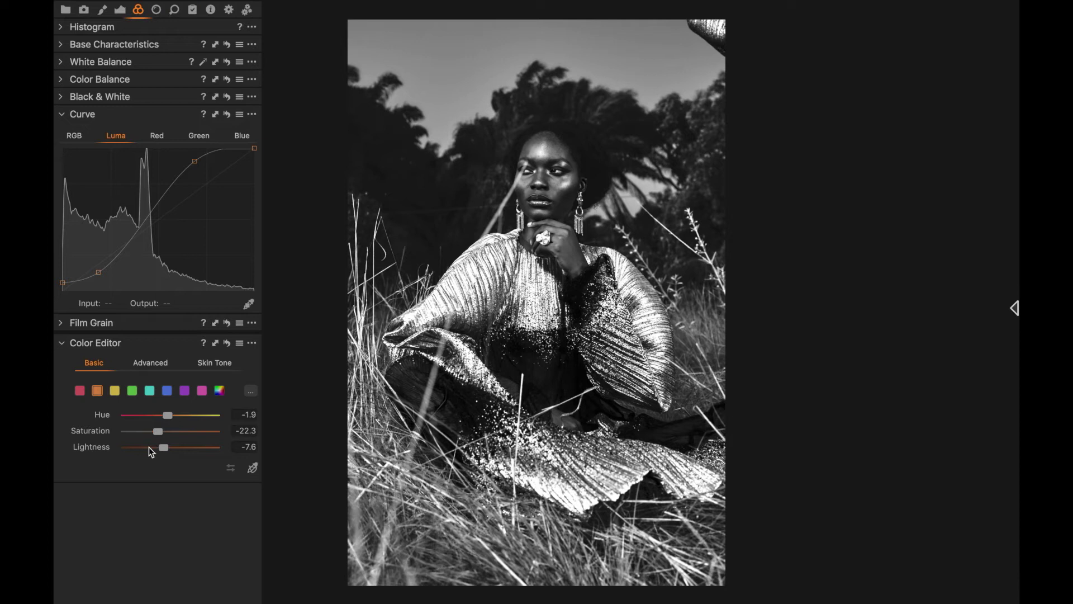
# Darken the reds, shift the yellow hue, and shift and saturate the greens
pyautogui.press('super+z')
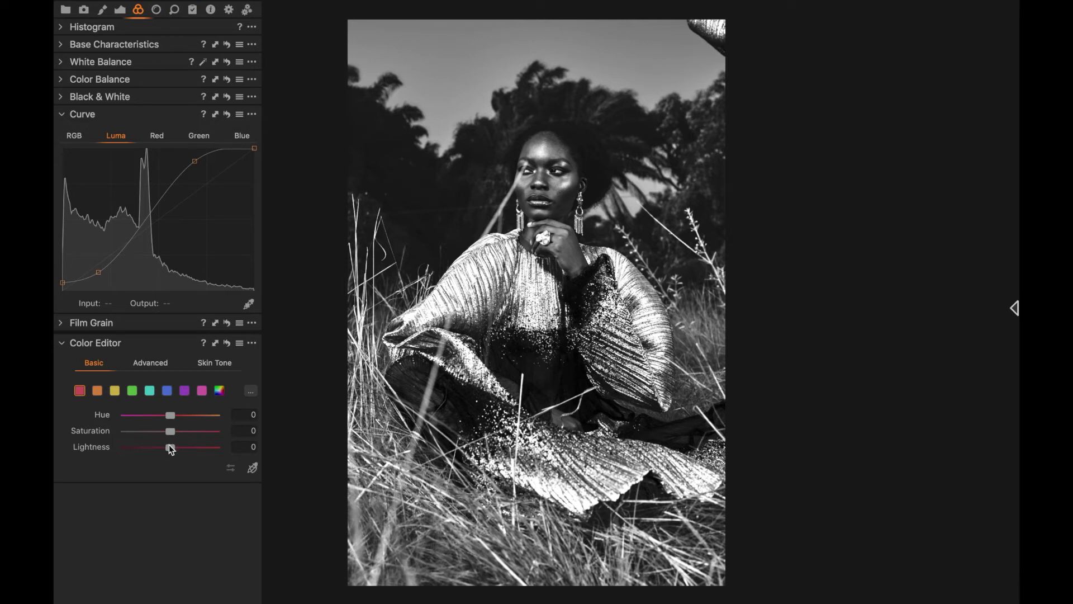
pyautogui.moveTo(171, 450)
pyautogui.mouseDown()
pyautogui.moveTo(156, 451)
pyautogui.moveTo(190, 440)
pyautogui.moveTo(193, 415)
pyautogui.moveTo(189, 450)
pyautogui.mouseUp()
pyautogui.click(115, 390)
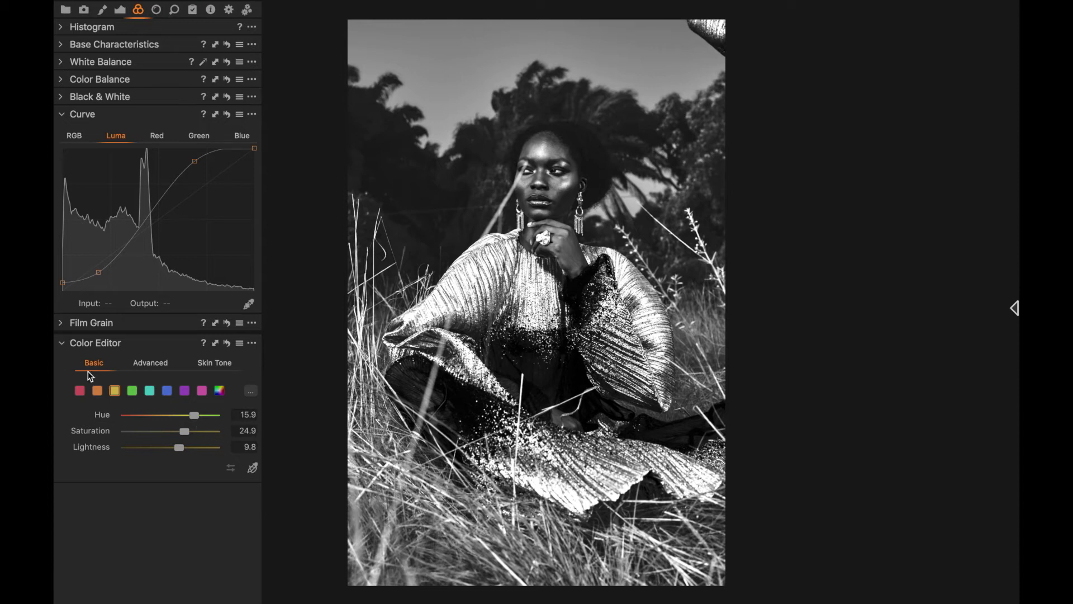
pyautogui.moveTo(200, 412); pyautogui.dragTo(184, 448)
pyautogui.click(132, 390)
pyautogui.moveTo(180, 417); pyautogui.dragTo(198, 464)
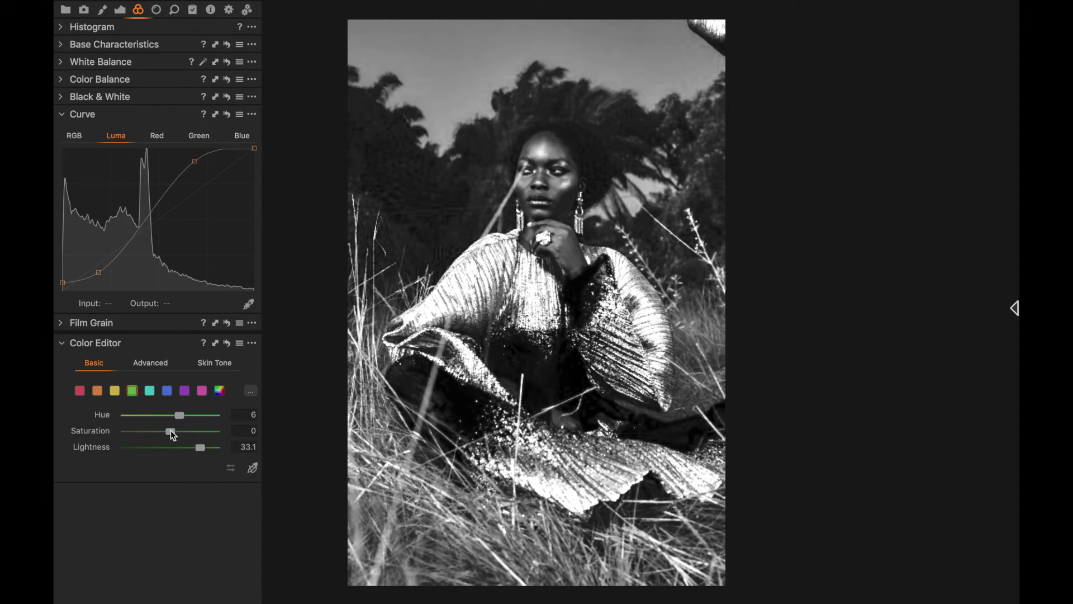
pyautogui.moveTo(170, 430); pyautogui.dragTo(185, 432)
# Tune the blue tones' hue, saturation and lightness, then inspect the face at 100%
pyautogui.click(149, 391)
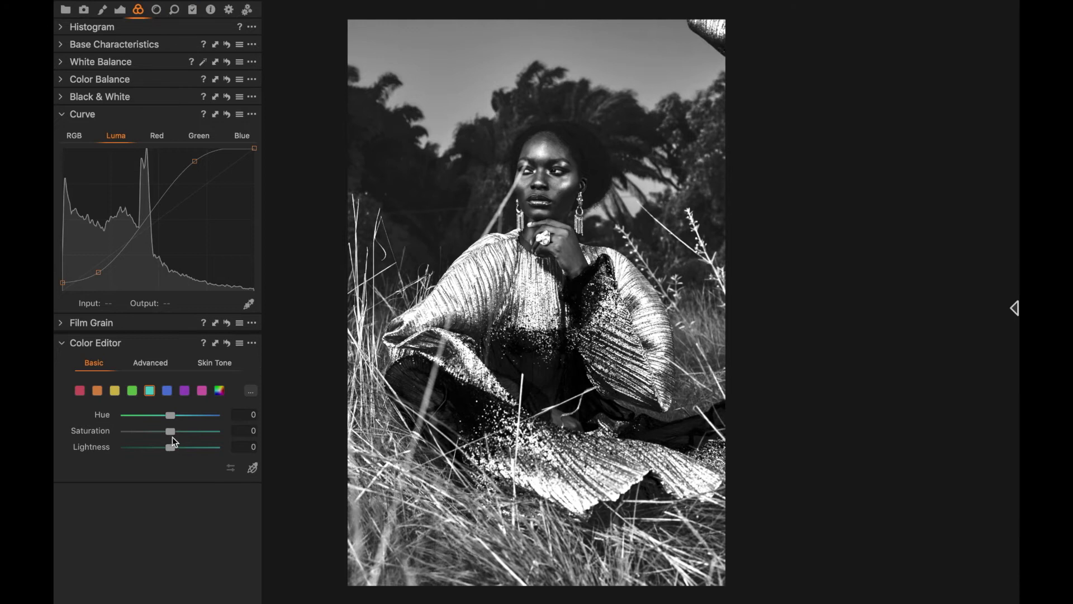
pyautogui.click(167, 390)
pyautogui.moveTo(170, 447); pyautogui.dragTo(149, 448)
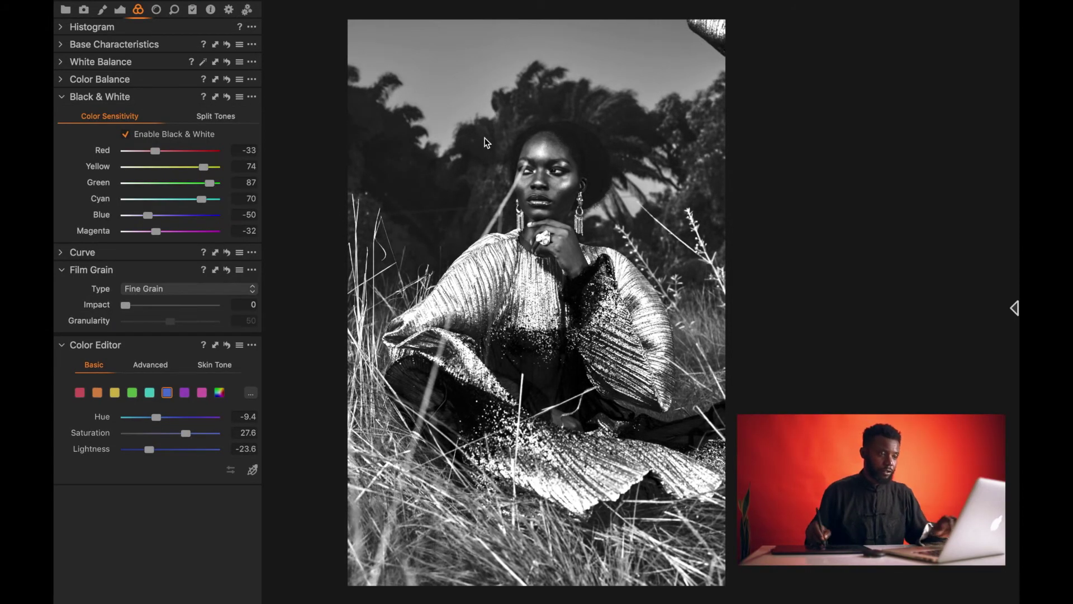
pyautogui.press('super+t')
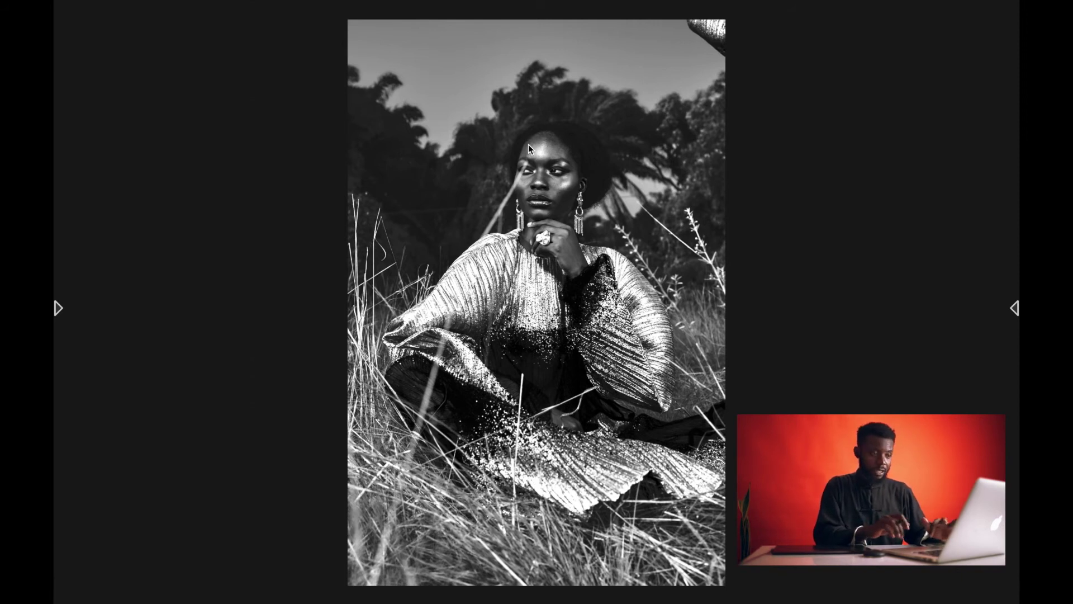
pyautogui.click(541, 165)
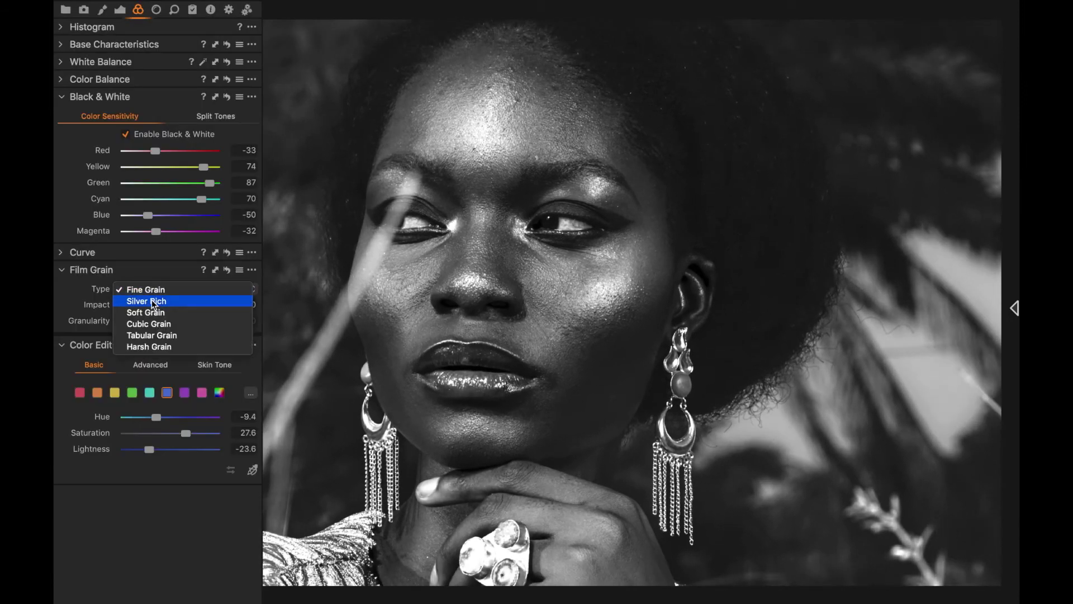
# Apply Silver Rich film grain with Impact raised to 79
pyautogui.click(154, 304)
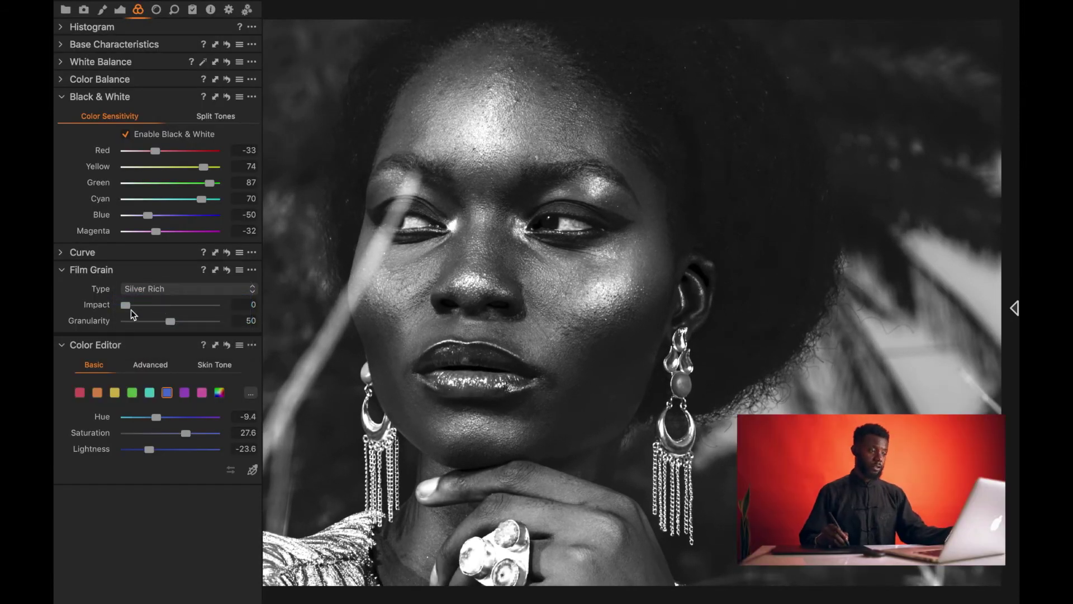
pyautogui.moveTo(126, 305); pyautogui.dragTo(197, 306)
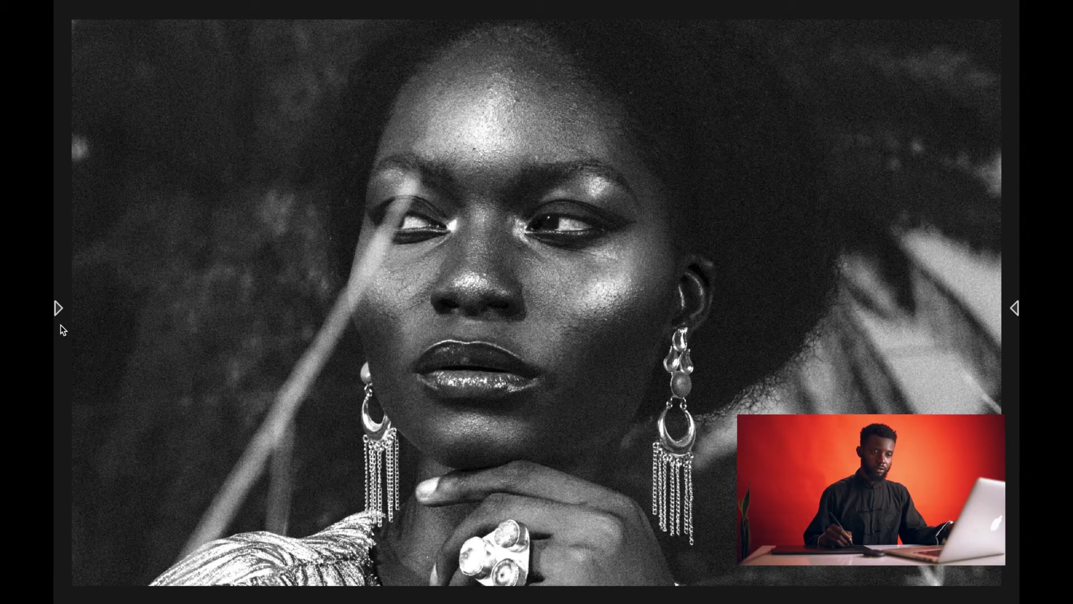
pyautogui.moveTo(80, 337)
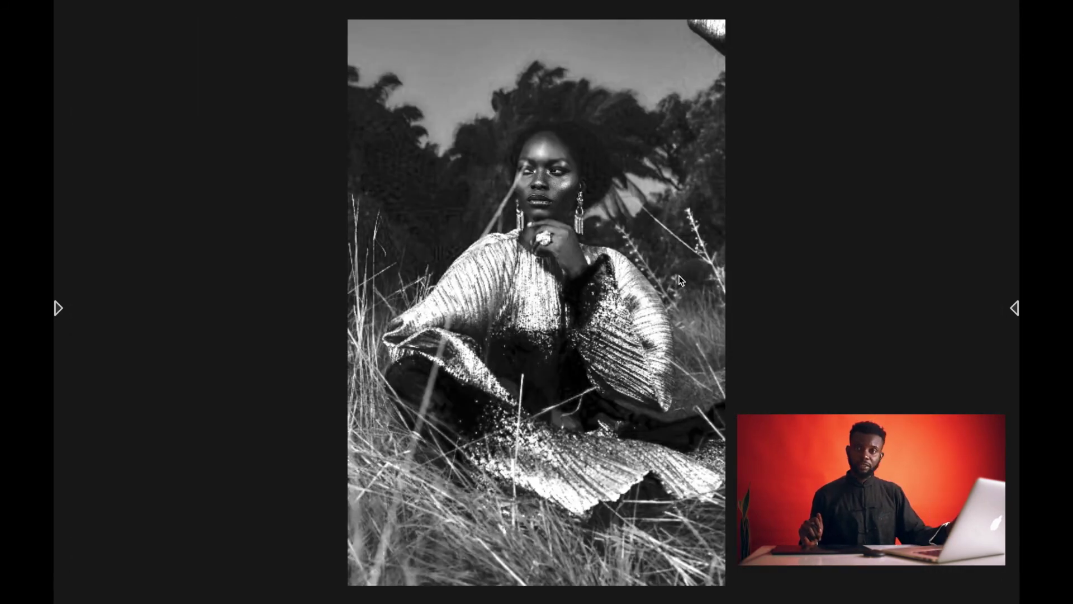
# Apply the 1600 × 2000 px crop and compare Before/After against the colour original
pyautogui.press('c')
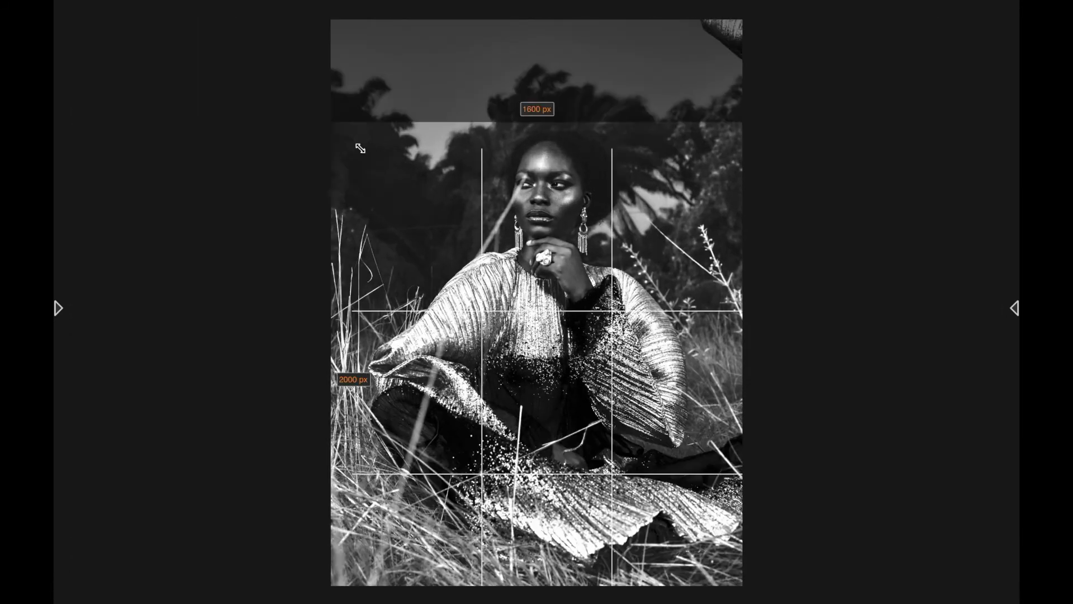
pyautogui.press('Return')
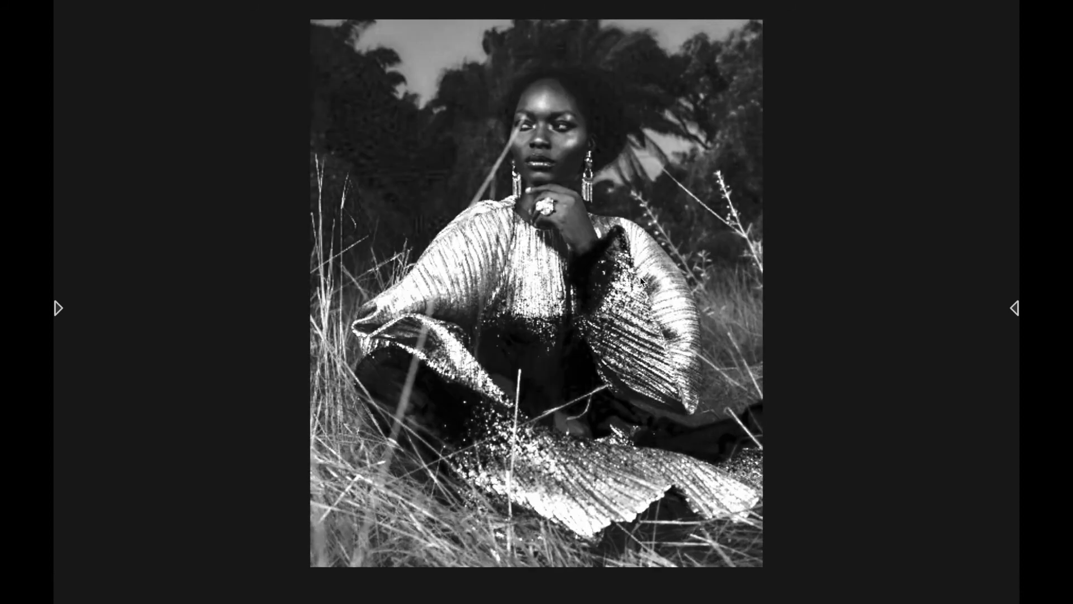
pyautogui.press('\\')
pyautogui.moveTo(805, 320); pyautogui.dragTo(239, 378)
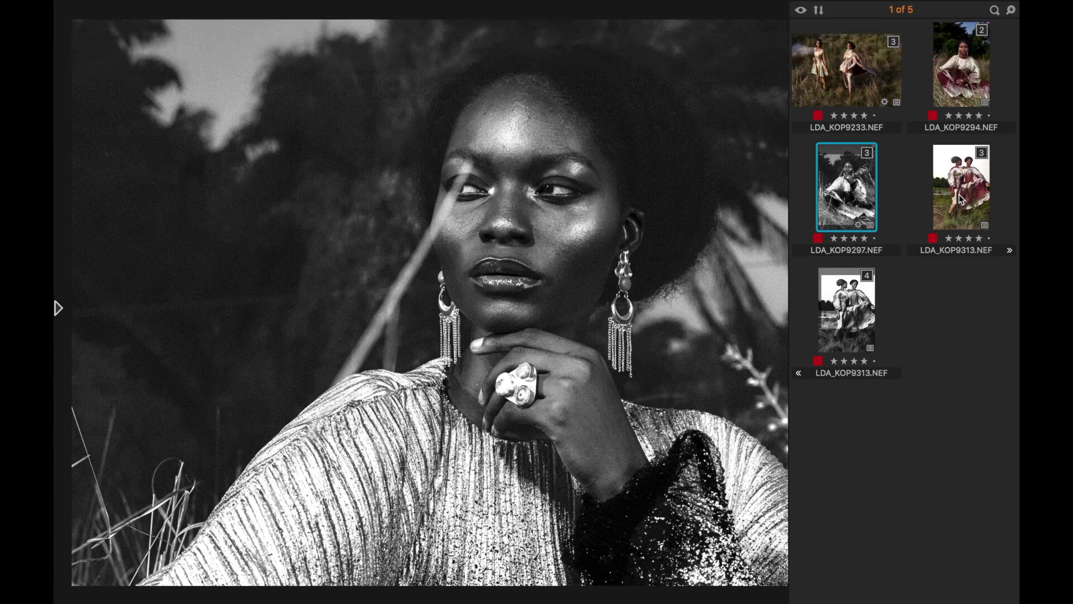
pyautogui.click(962, 200)
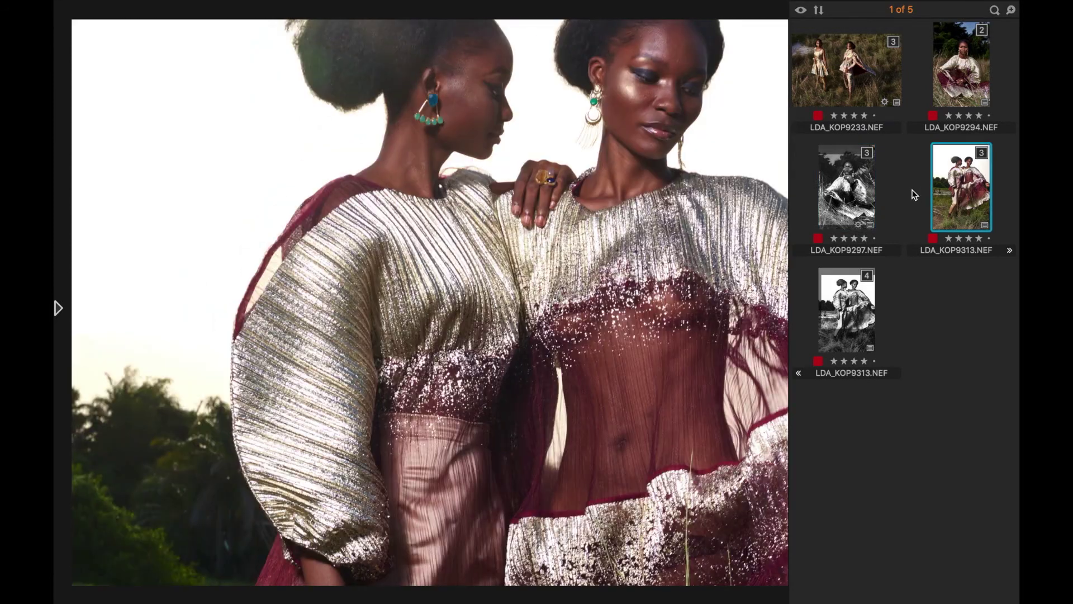
# Paste the black-and-white adjustments onto LDA_KOP9313 and nudge its crop upward
pyautogui.press('super+0')
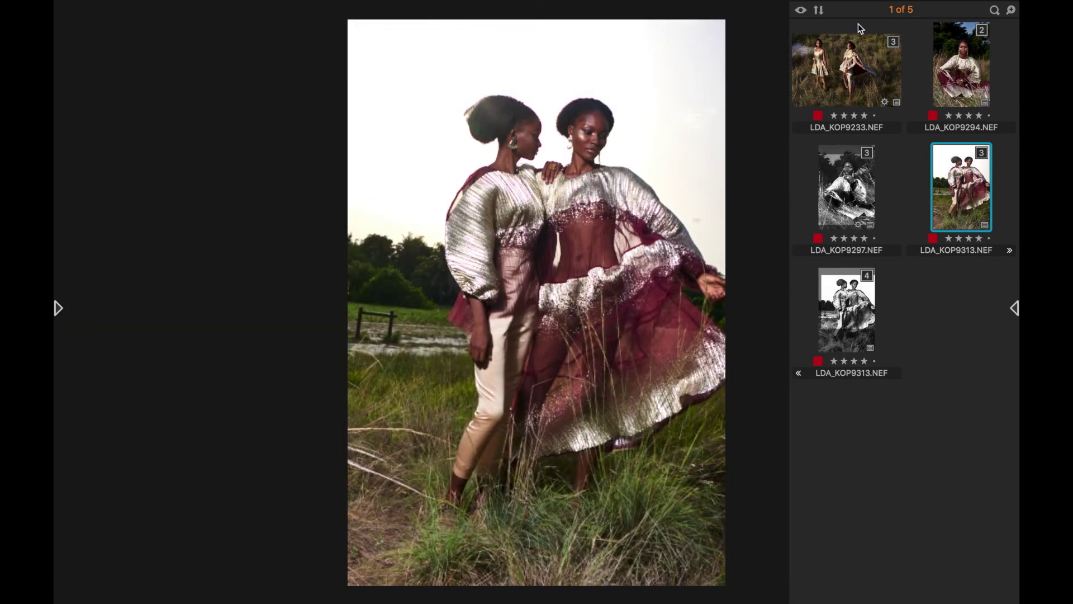
pyautogui.press('super+b')
pyautogui.moveTo(789, 5)
pyautogui.click(805, 45)
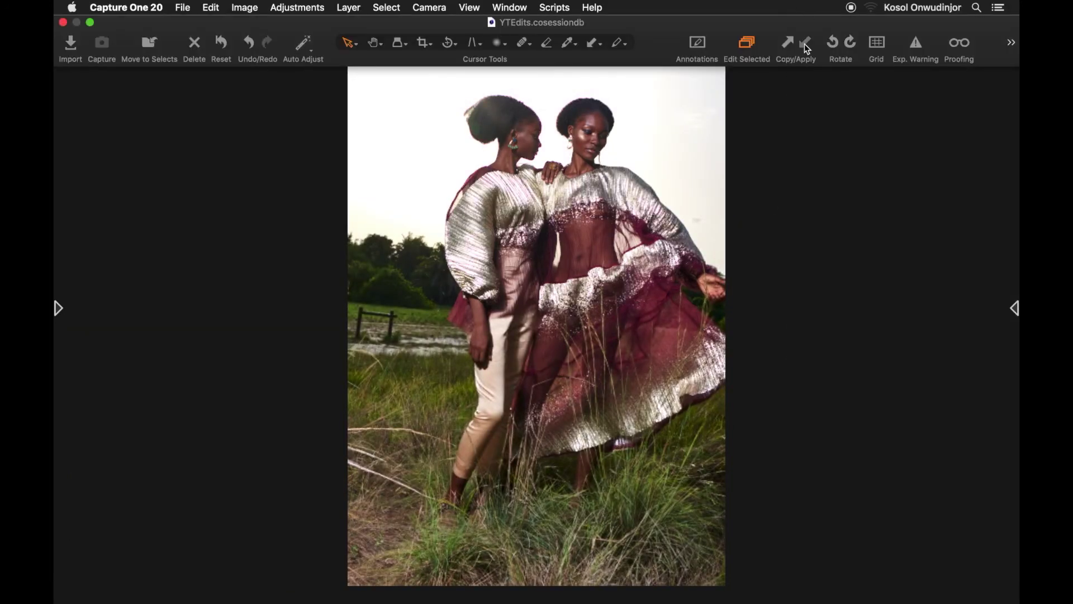
pyautogui.moveTo(568, 140); pyautogui.dragTo(568, 120)
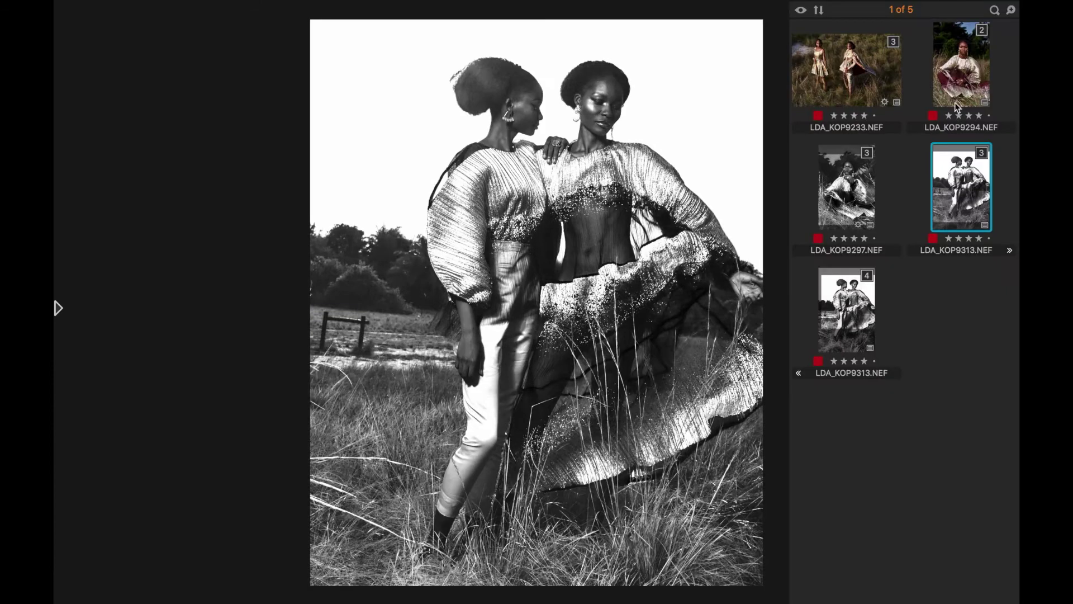
# Apply the same look to LDA_KOP9294 and zoom in on the woman's face
pyautogui.click(971, 78)
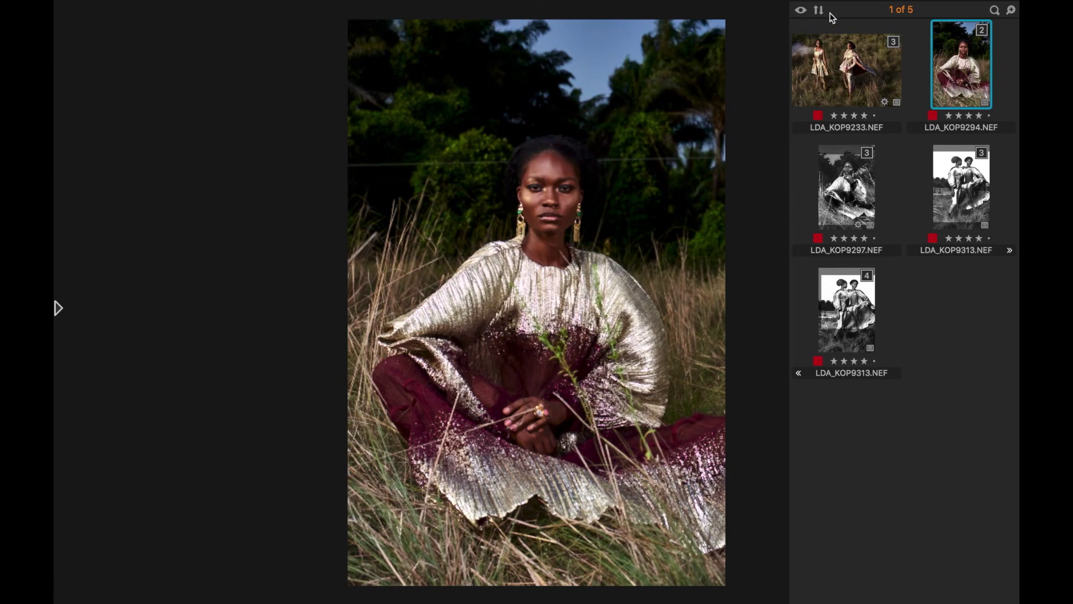
pyautogui.press('Right')
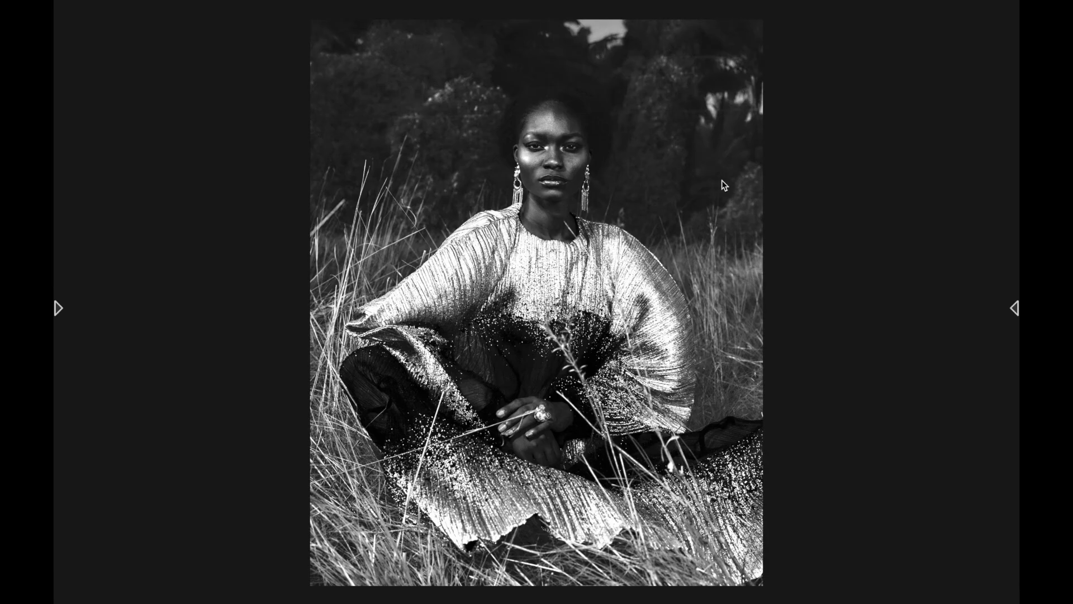
pyautogui.press('Right')
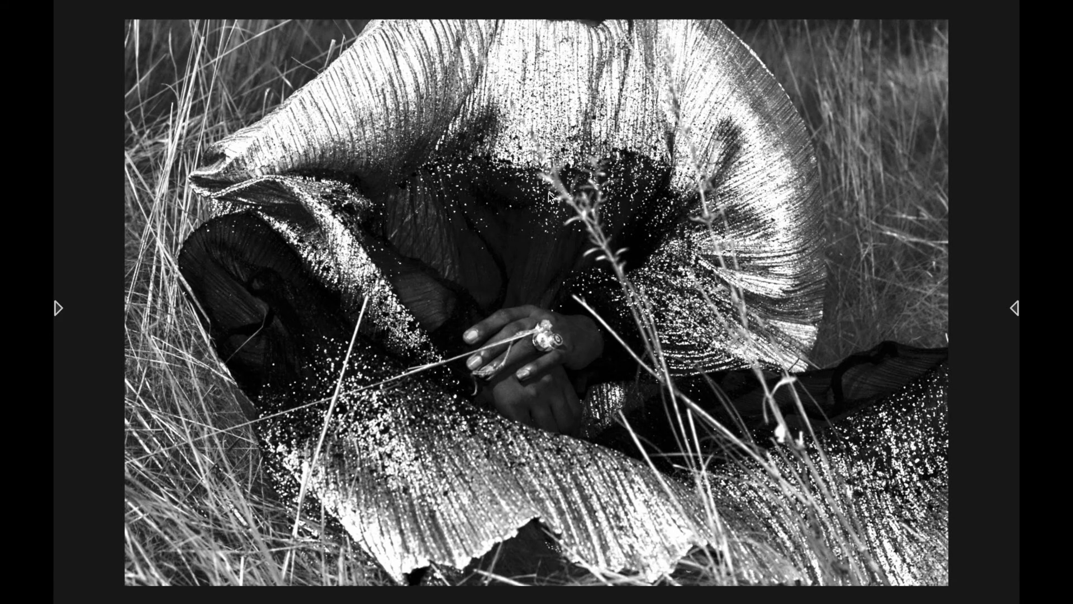
pyautogui.moveTo(549, 210); pyautogui.dragTo(569, 428)
# Lower the Levels white output to 228 on the seated portrait
pyautogui.moveTo(58, 308)
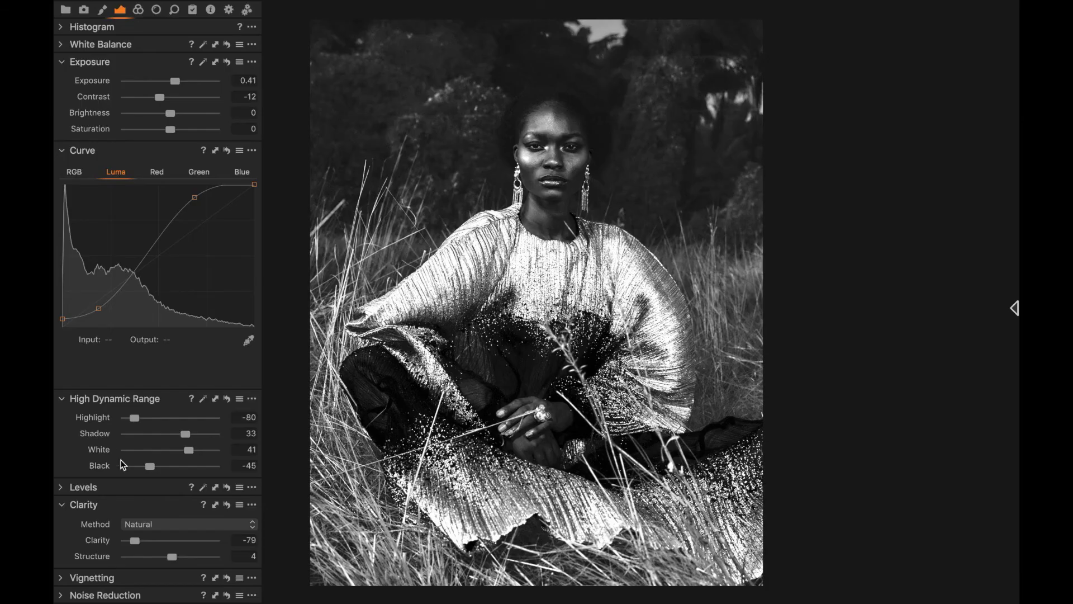
pyautogui.click(63, 487)
pyautogui.moveTo(243, 350); pyautogui.dragTo(235, 350)
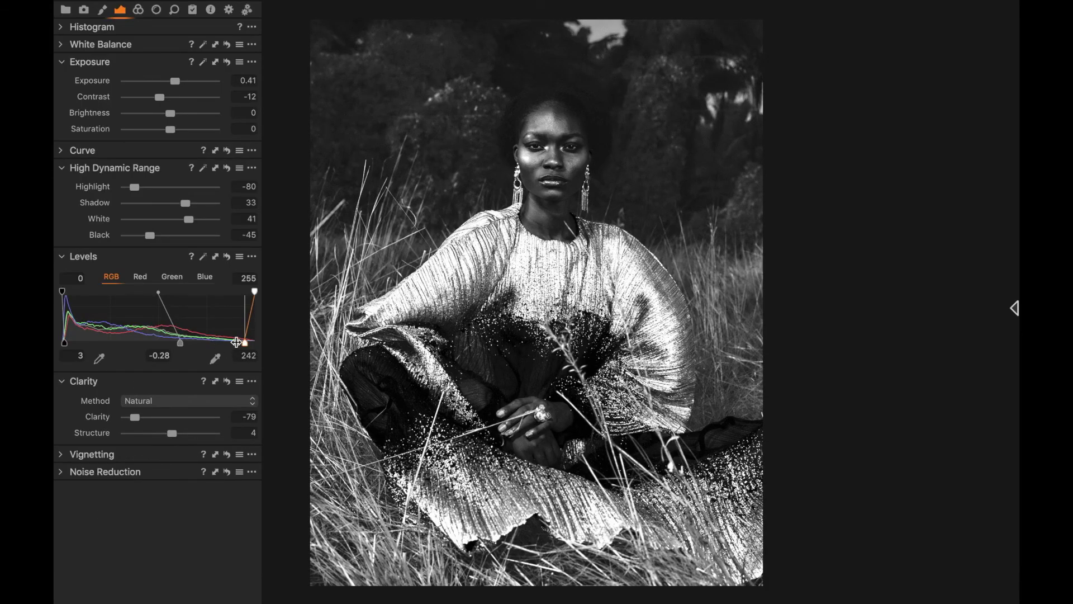
pyautogui.click(125, 156)
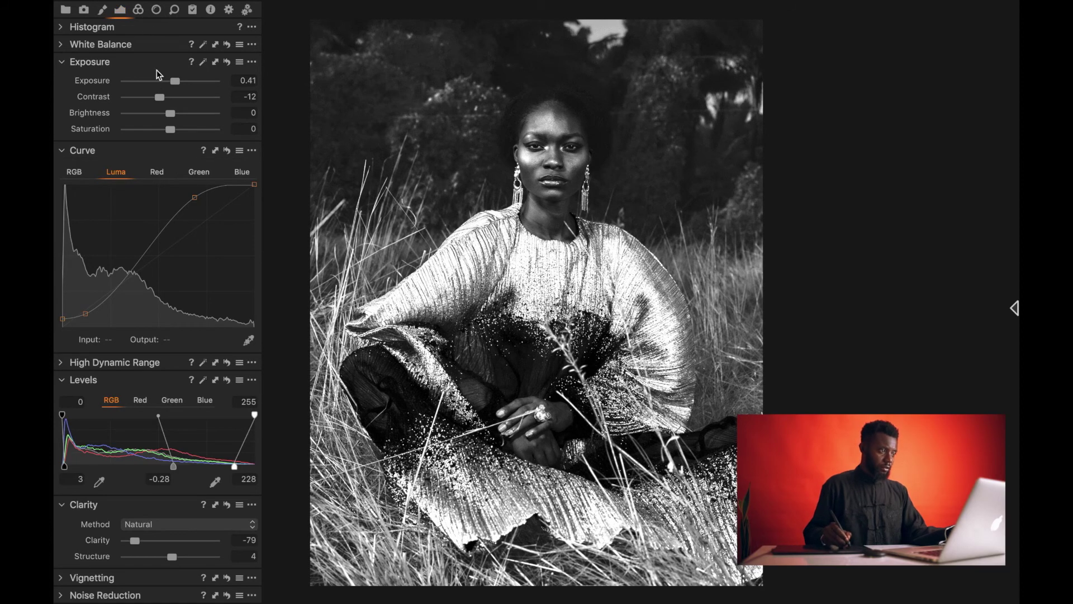
# Darken greens to -69 in the Black & White mix and reset green saturation to 0
pyautogui.click(138, 10)
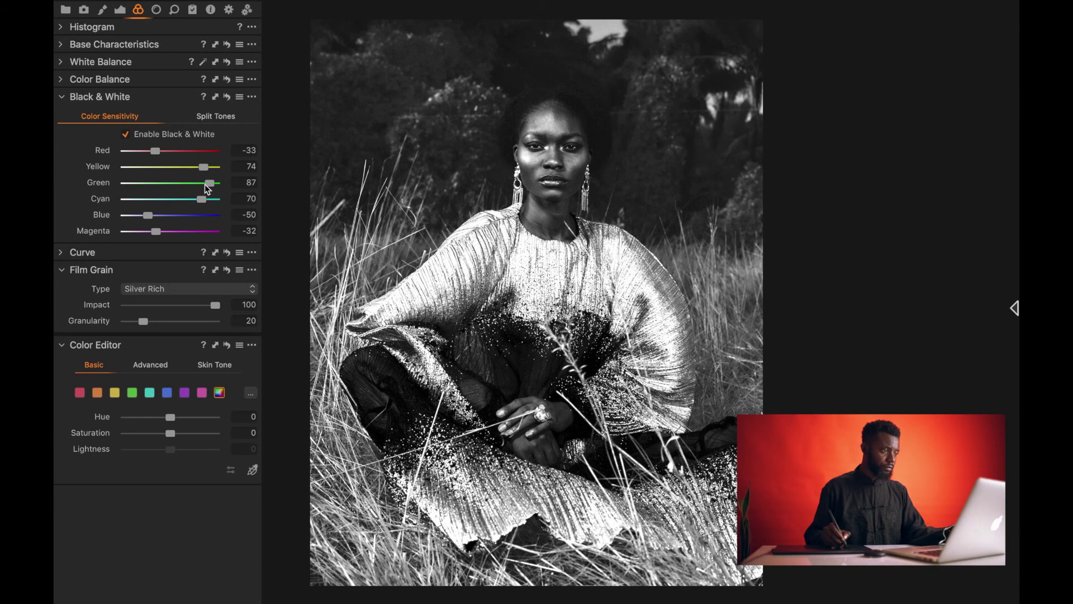
pyautogui.moveTo(208, 184); pyautogui.dragTo(185, 433)
pyautogui.click(134, 393)
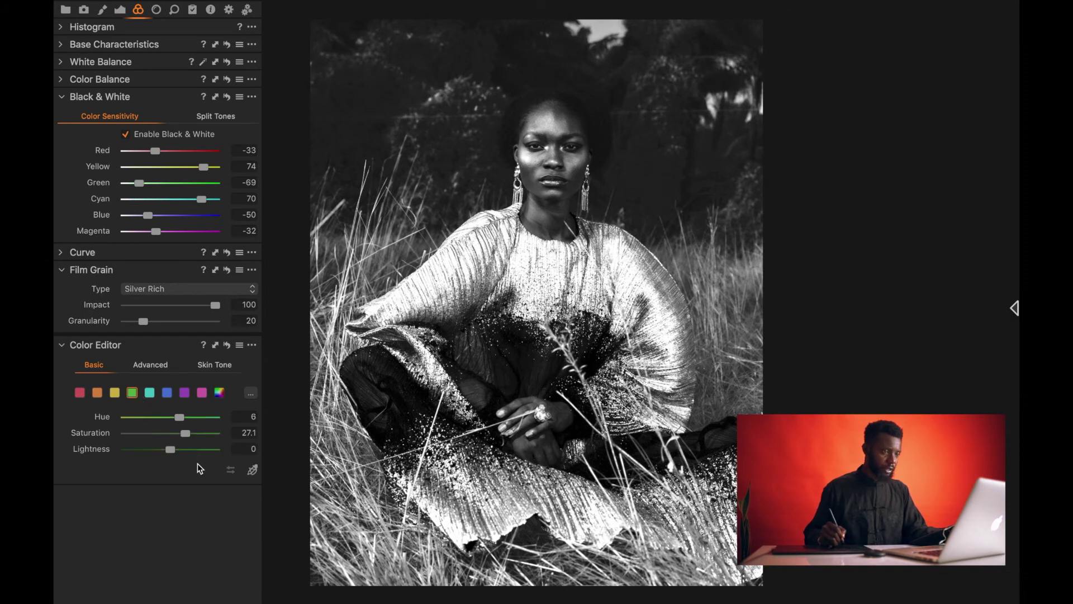
pyautogui.doubleClick(185, 435)
pyautogui.press('super+t')
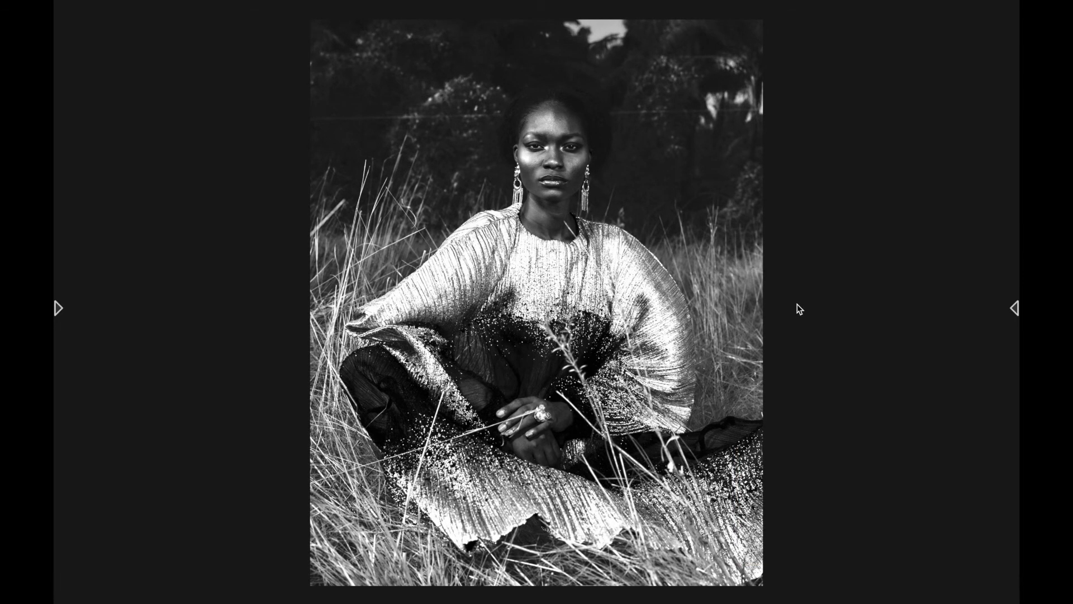
pyautogui.press('Right')
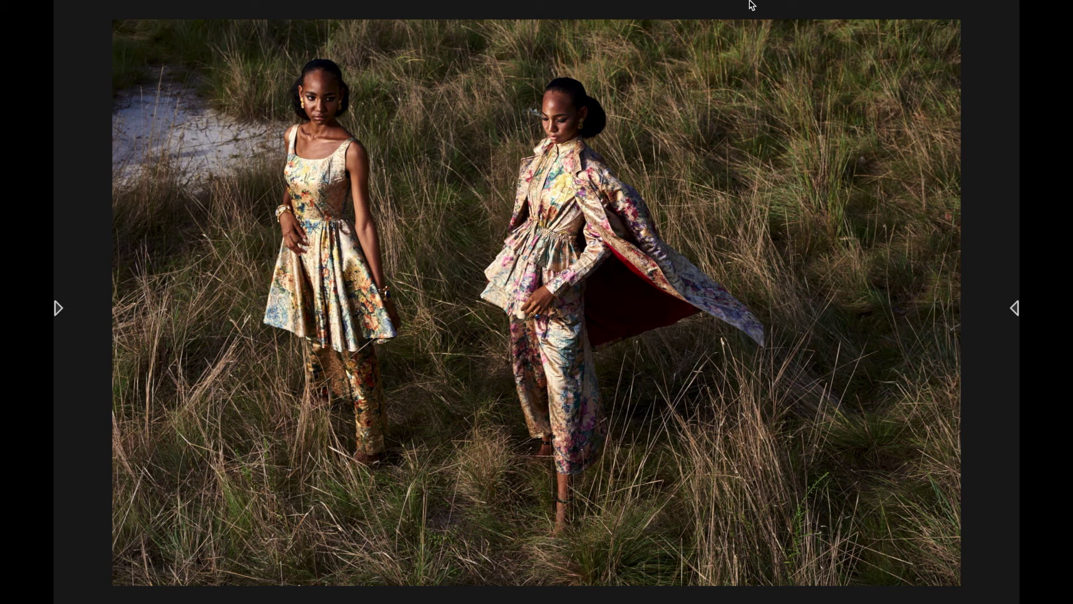
# Paste the copied black-and-white grain look and portrait crop onto the two-women photo
pyautogui.moveTo(755, 5)
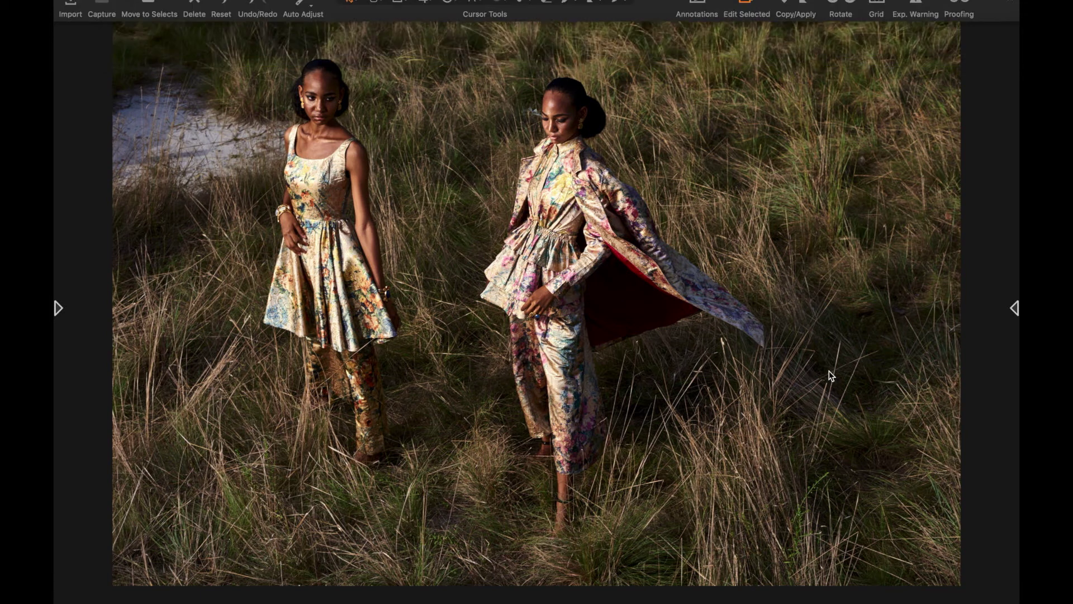
pyautogui.press('Left')
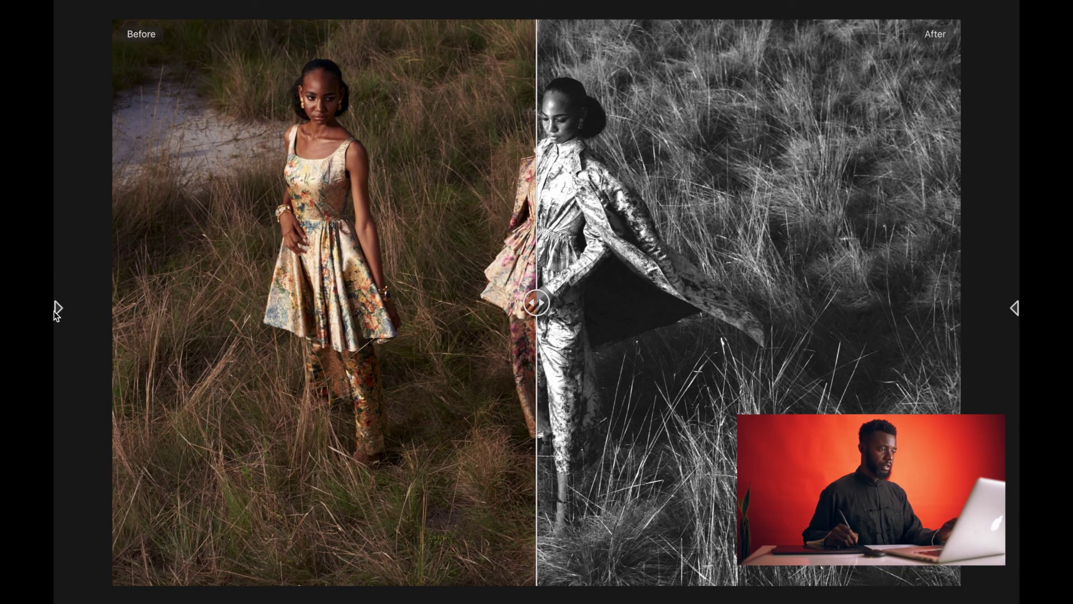
# Darken the sampled grass colour to Lightness -5.7 and set Black & White Yellow to -3
pyautogui.click(54, 309)
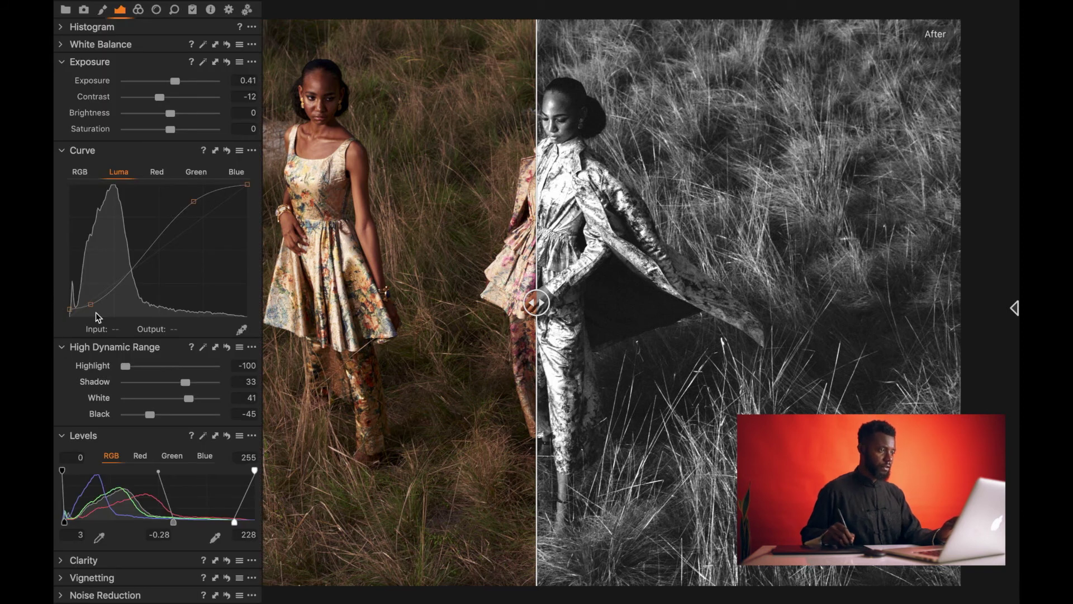
pyautogui.click(138, 10)
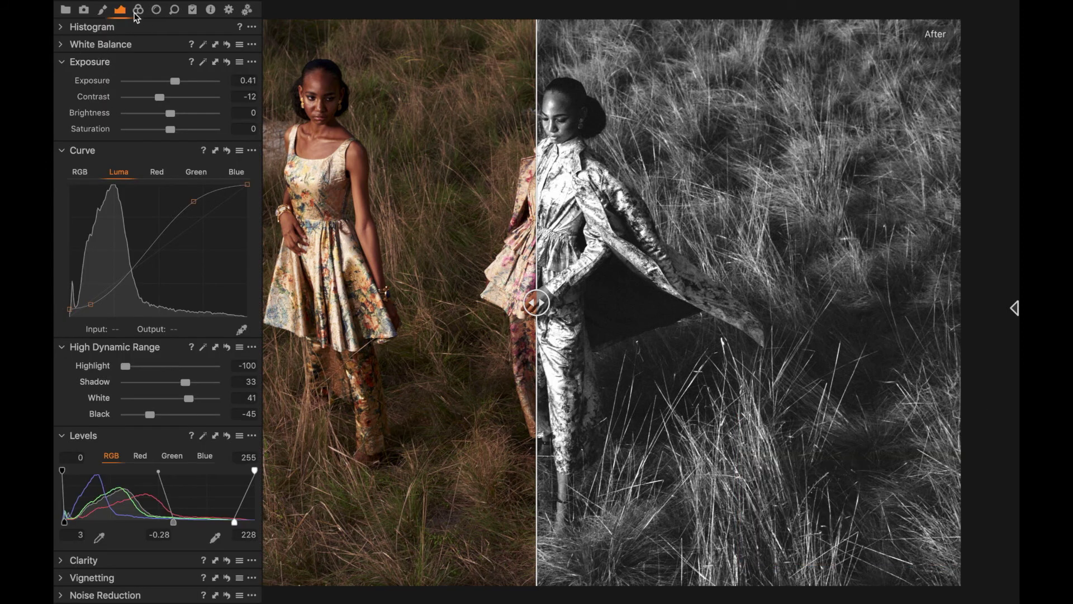
pyautogui.click(145, 364)
pyautogui.click(242, 528)
pyautogui.click(557, 179)
pyautogui.moveTo(165, 593)
pyautogui.mouseDown()
pyautogui.moveTo(143, 597)
pyautogui.moveTo(164, 594)
pyautogui.mouseUp()
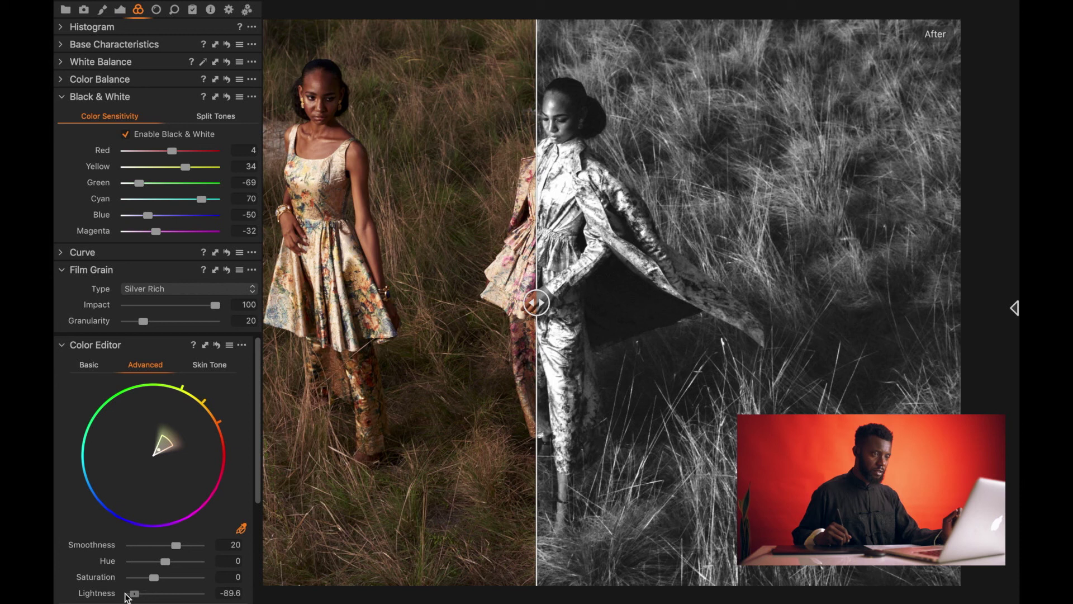
pyautogui.moveTo(185, 167); pyautogui.dragTo(169, 166)
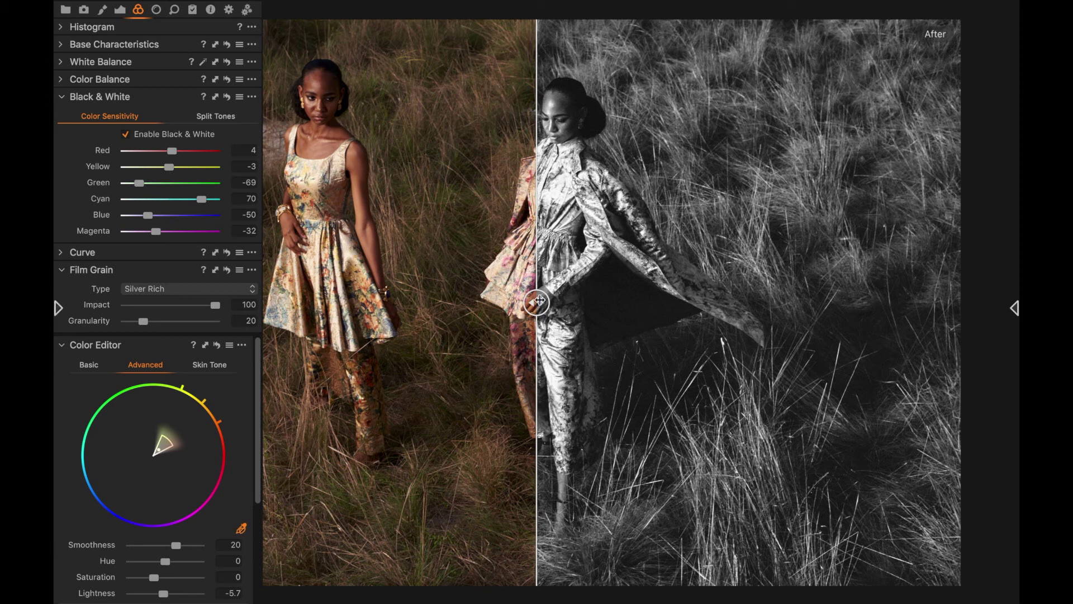
pyautogui.press('super+t')
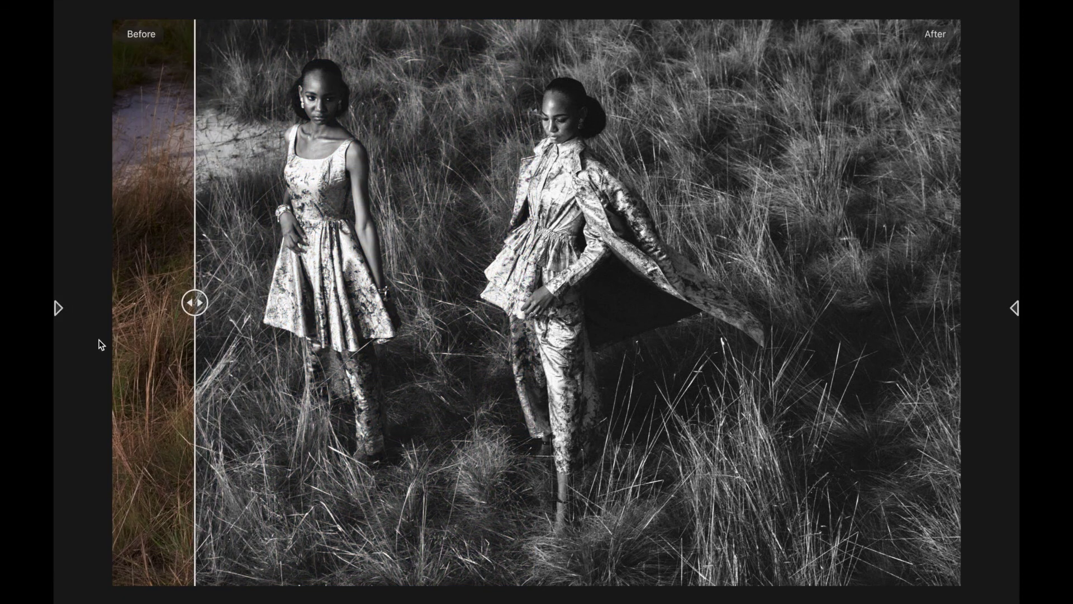